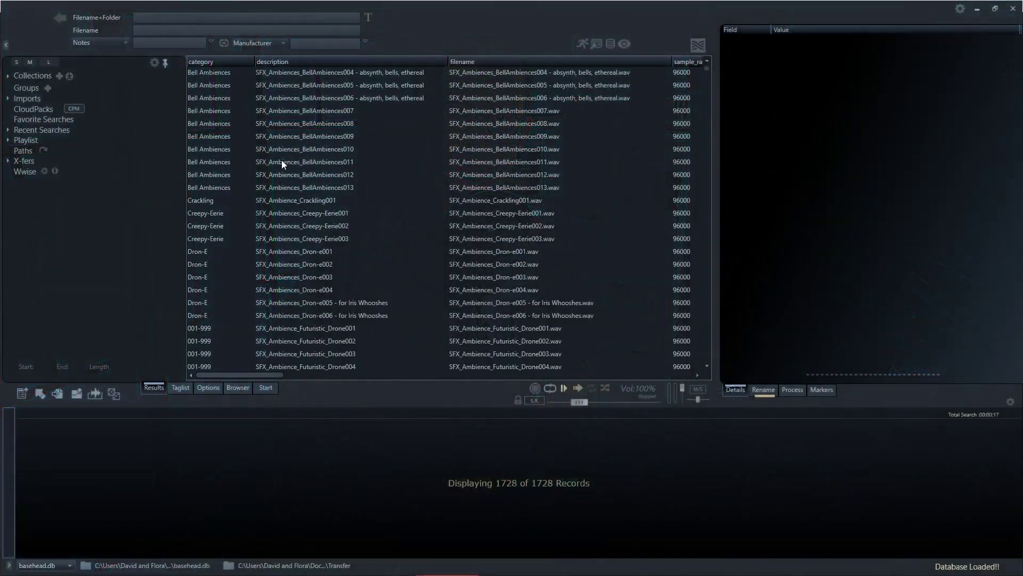
# Step: Audition SFX_Elements_Fire_whoosh004, mark a waveform region, then play SFX_Elements_SmoothieBottleShake001
pyautogui.scroll(-5, 281, 160)
pyautogui.scroll(-20, 373, 207)
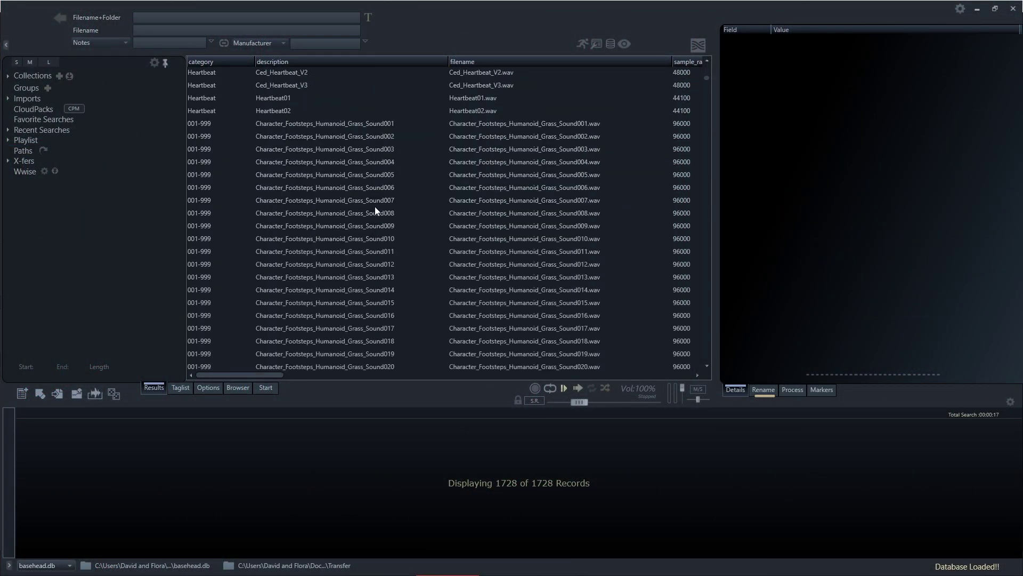
pyautogui.scroll(-7, 376, 211)
pyautogui.click(314, 216)
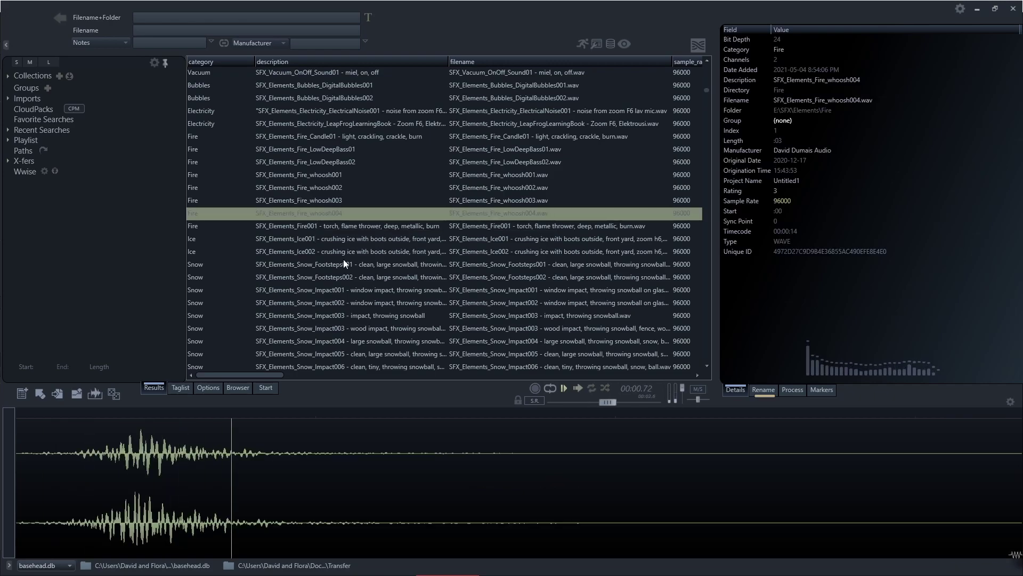
pyautogui.moveTo(124, 462); pyautogui.dragTo(235, 461)
pyautogui.scroll(-6, 344, 289)
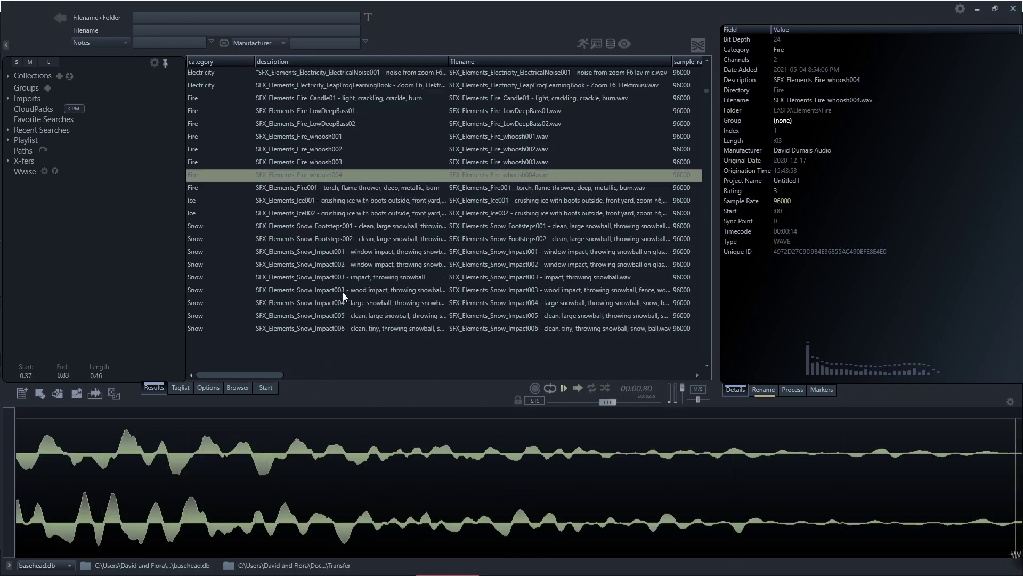
pyautogui.click(345, 289)
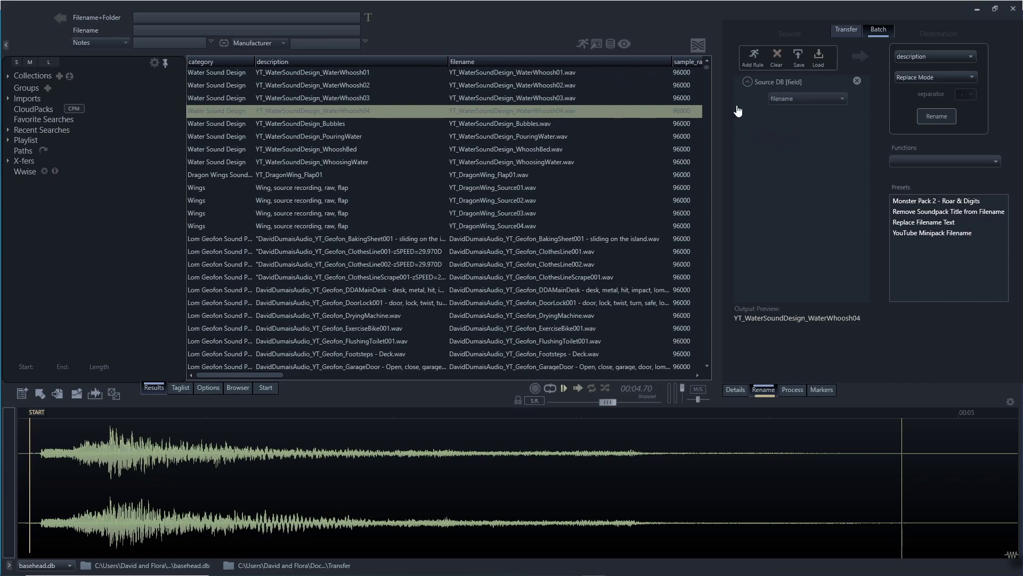
# Step: Filter the library to the Natural Ambience import's records, then collapse the Imports list
pyautogui.scroll(-15, 641, 136)
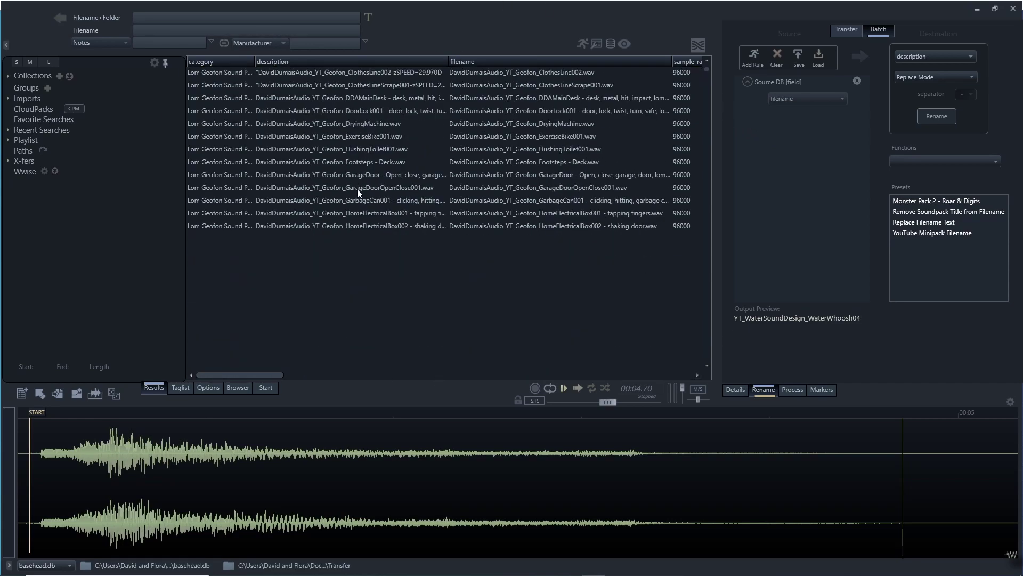
pyautogui.moveTo(706, 75); pyautogui.dragTo(715, 265)
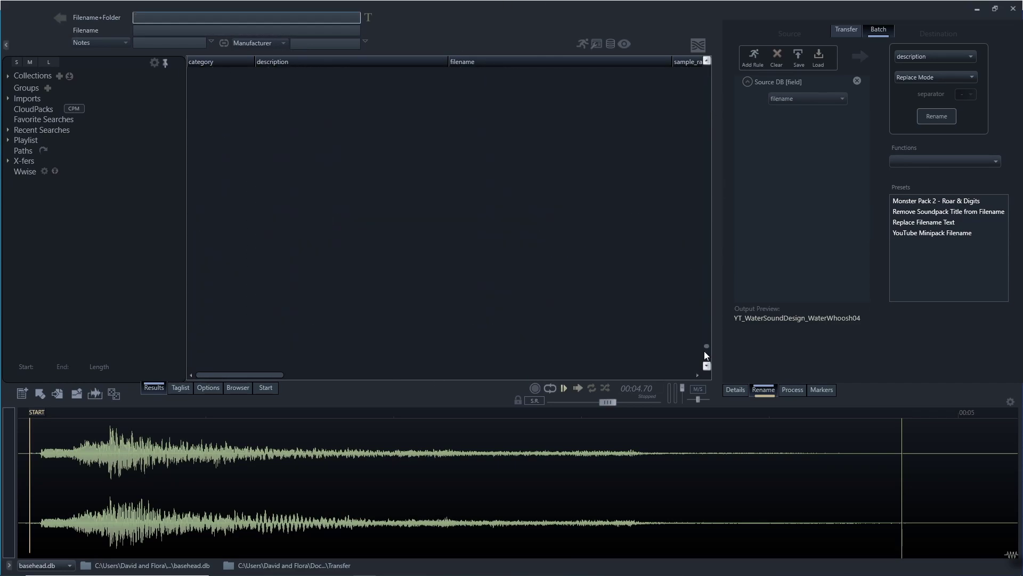
pyautogui.moveTo(706, 357); pyautogui.dragTo(698, 54)
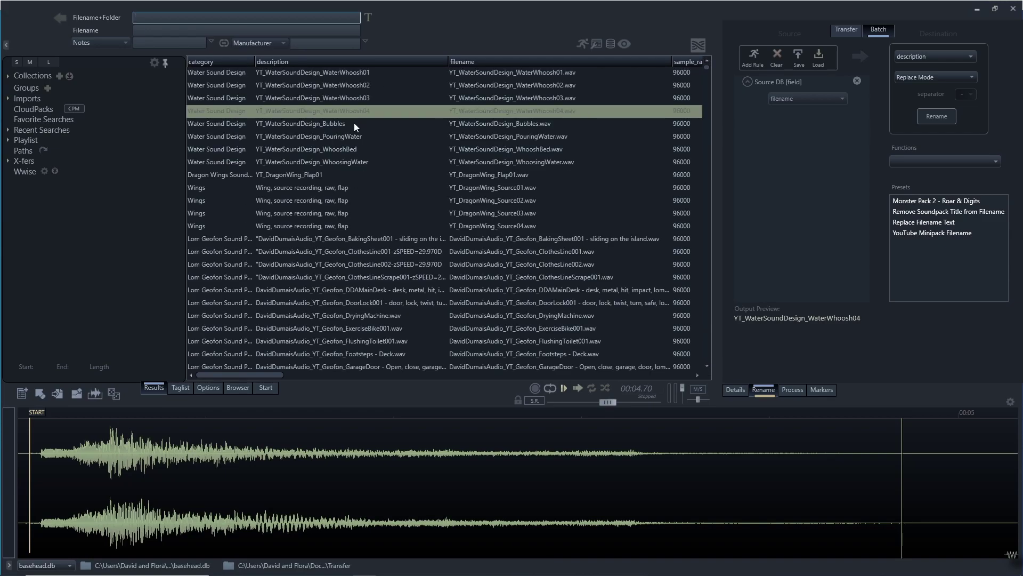
pyautogui.scroll(-5, 265, 244)
pyautogui.scroll(5, 246, 239)
pyautogui.click(8, 99)
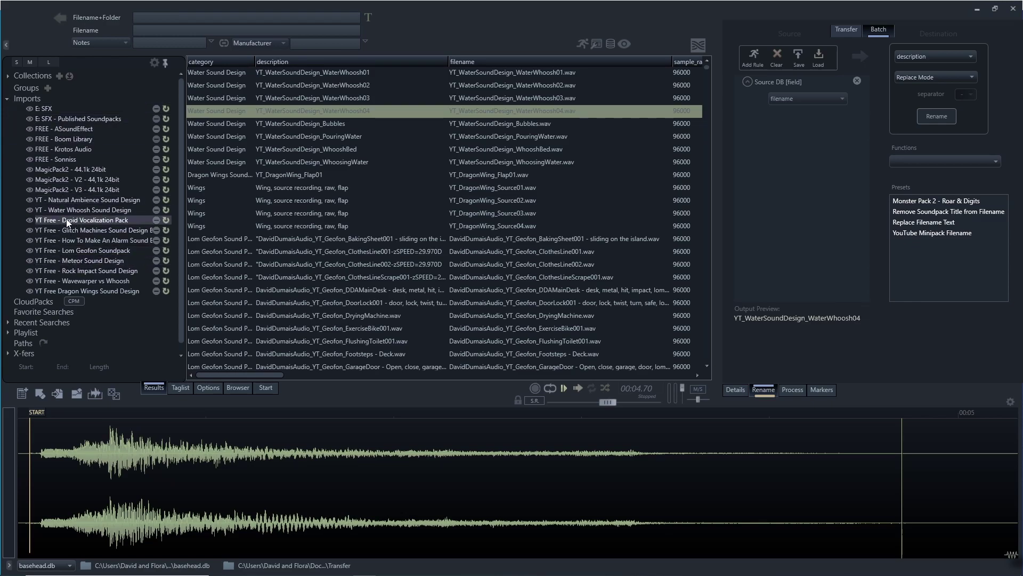
pyautogui.click(88, 200)
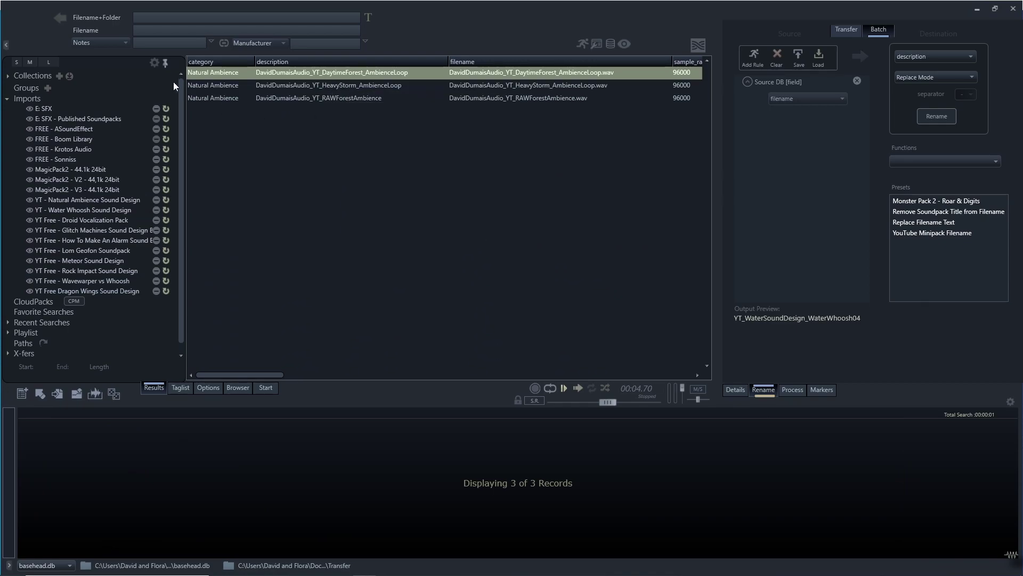
pyautogui.click(27, 99)
# Step: Search Filename+Folder for 'water' across the whole library
pyautogui.click(176, 18)
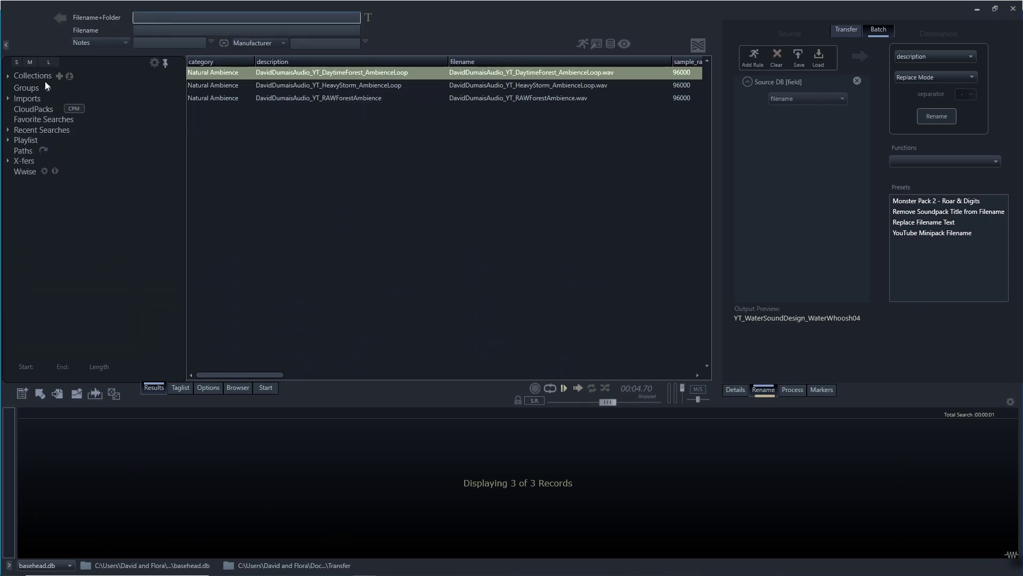
pyautogui.write('water')
pyautogui.press('Return')
pyautogui.scroll(-20, 373, 194)
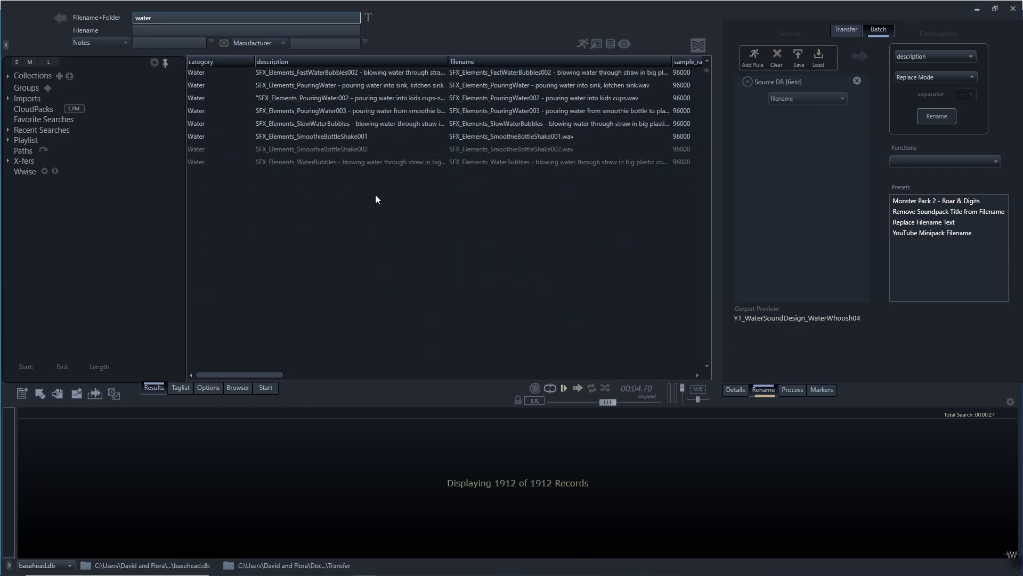
pyautogui.scroll(20, 395, 221)
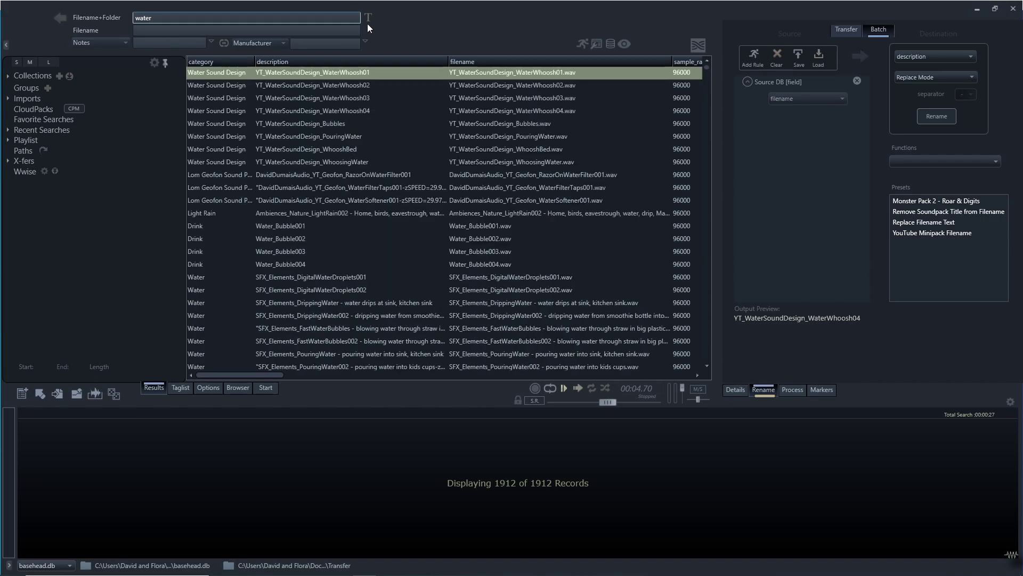
pyautogui.click(84, 17)
# Step: Import the chosen sound folder into the database as 'Asset List'
pyautogui.hotkey('ctrl', 'i')
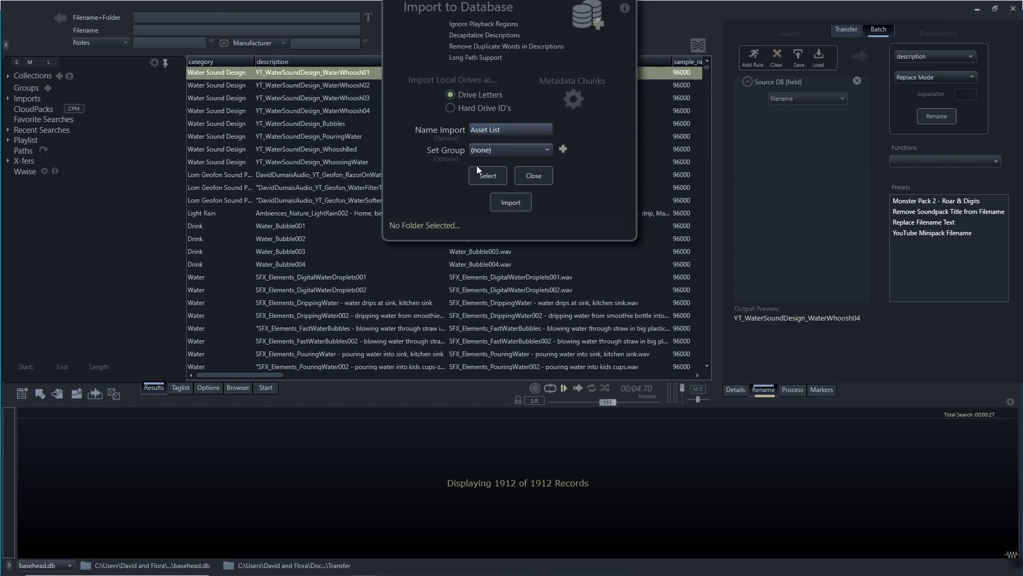
pyautogui.click(487, 175)
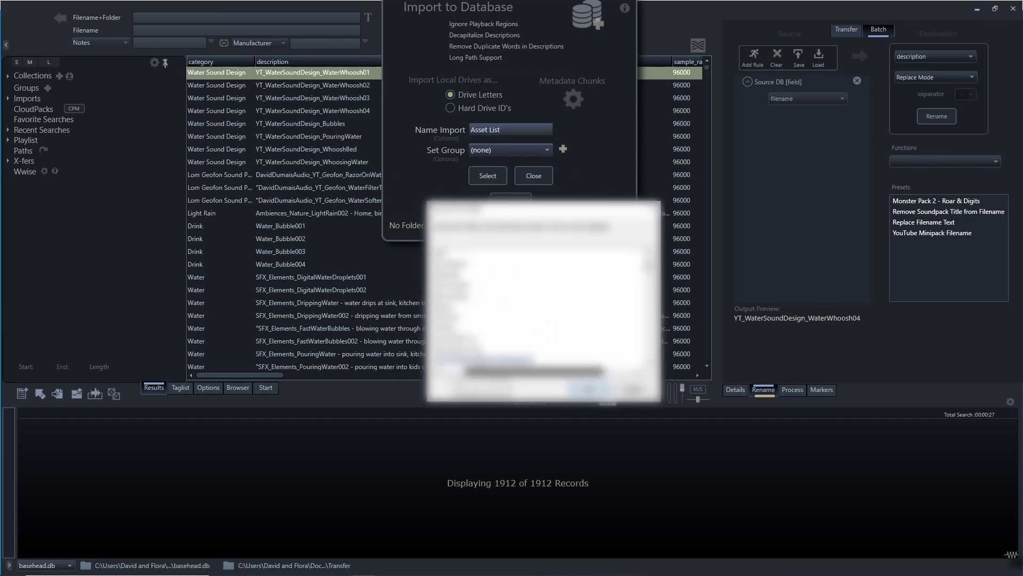
pyautogui.press('Return')
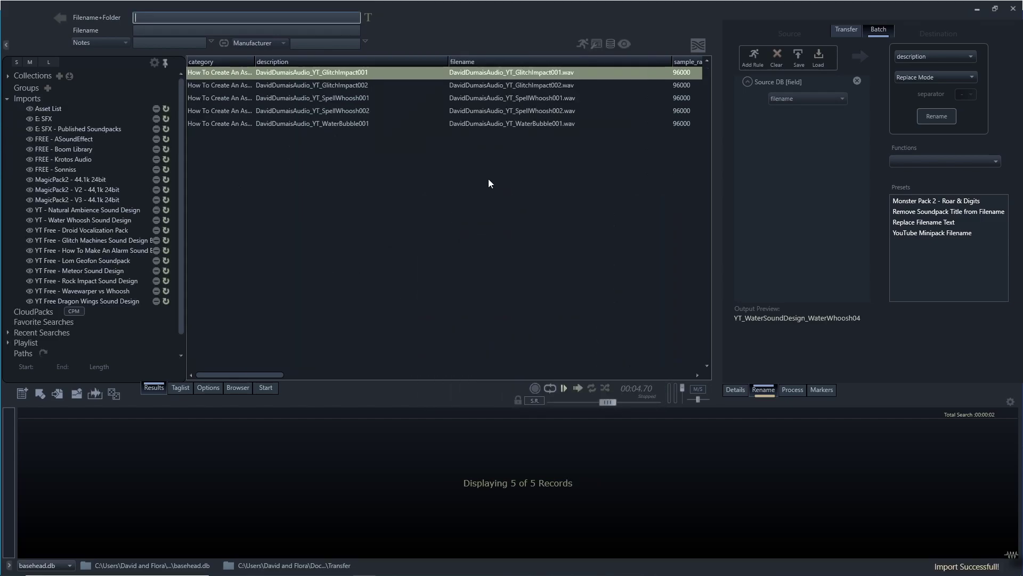
# Step: Select all five Asset List records and set the text export to .CSV with All Fields
pyautogui.keyDown('shift'); pyautogui.click(493, 123); pyautogui.keyUp('shift')
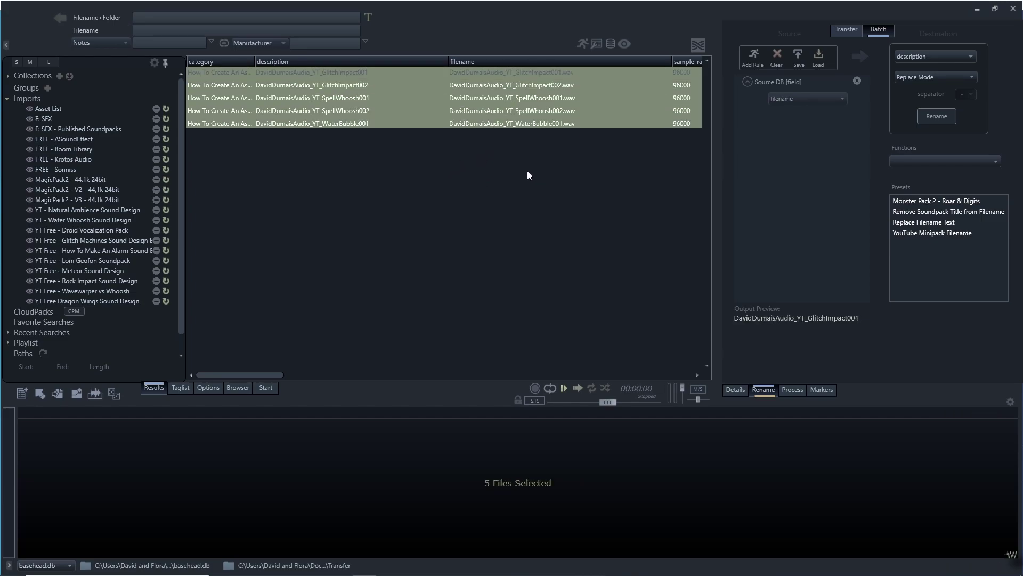
pyautogui.click(624, 44)
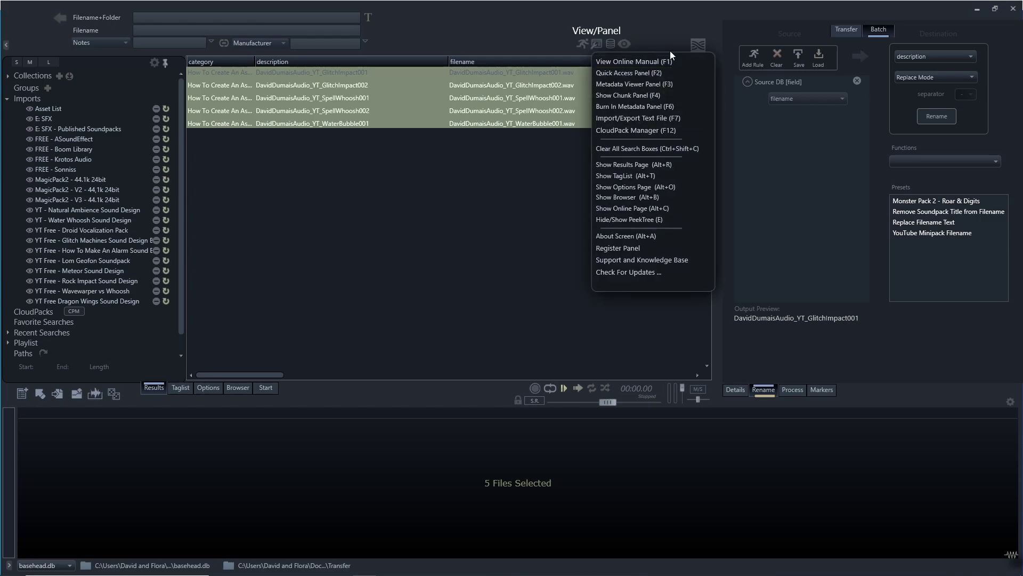
pyautogui.click(650, 118)
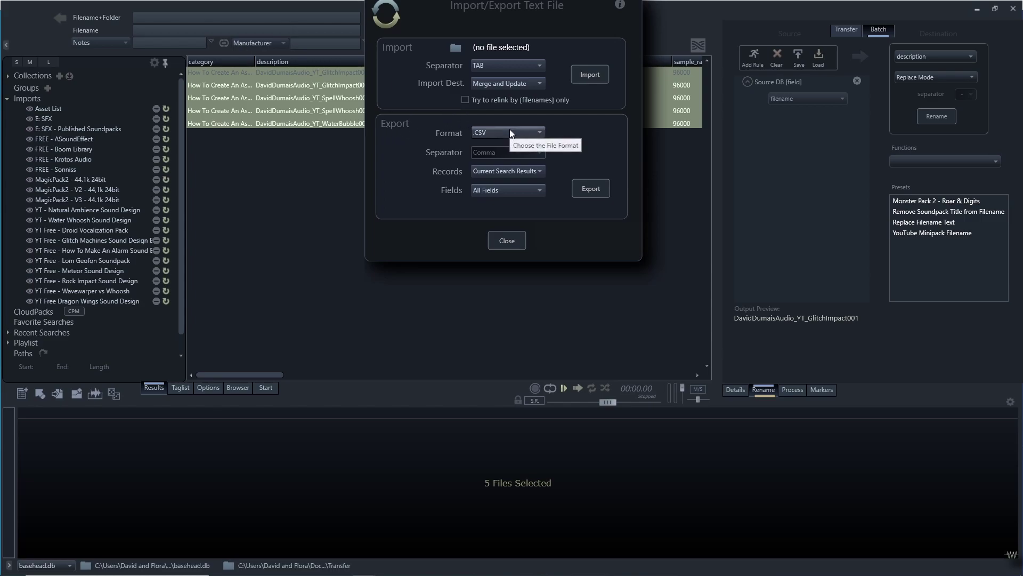
pyautogui.click(496, 130)
pyautogui.click(492, 158)
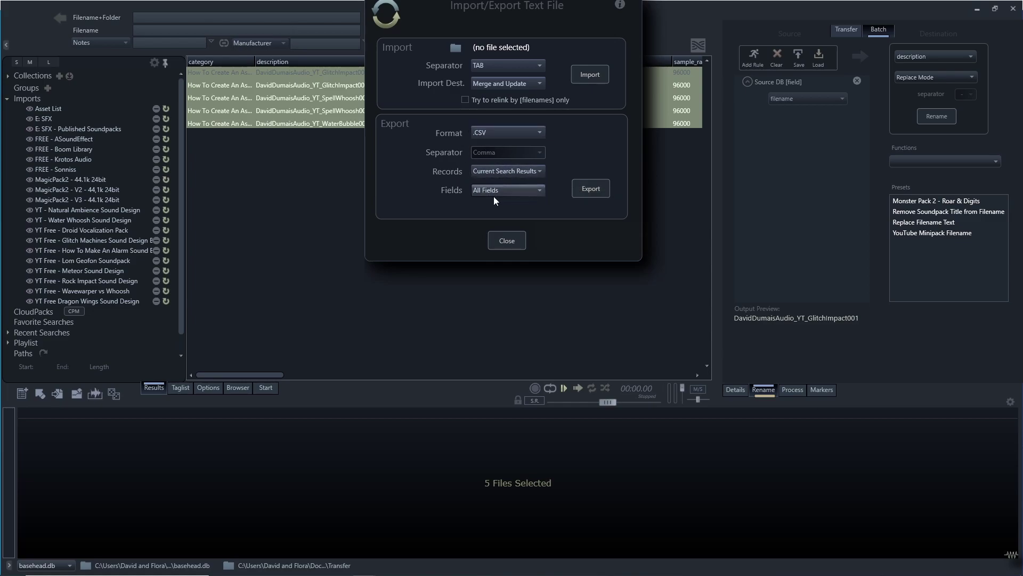
pyautogui.click(506, 191)
pyautogui.click(519, 206)
# Step: Export the records and open the resulting Asset List.csv from File Explorer
pyautogui.click(591, 189)
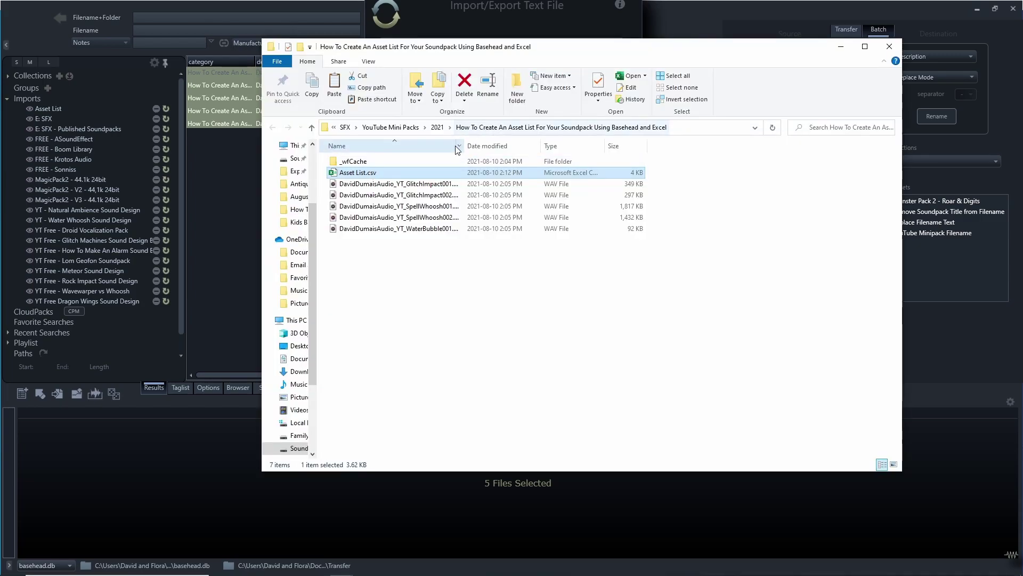
pyautogui.moveTo(528, 151); pyautogui.dragTo(532, 150)
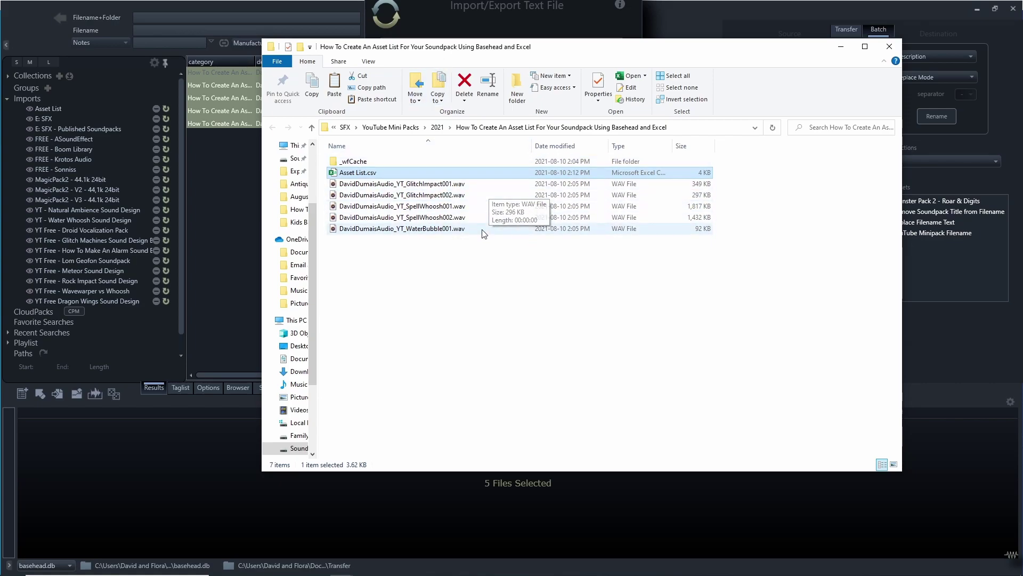
pyautogui.doubleClick(368, 175)
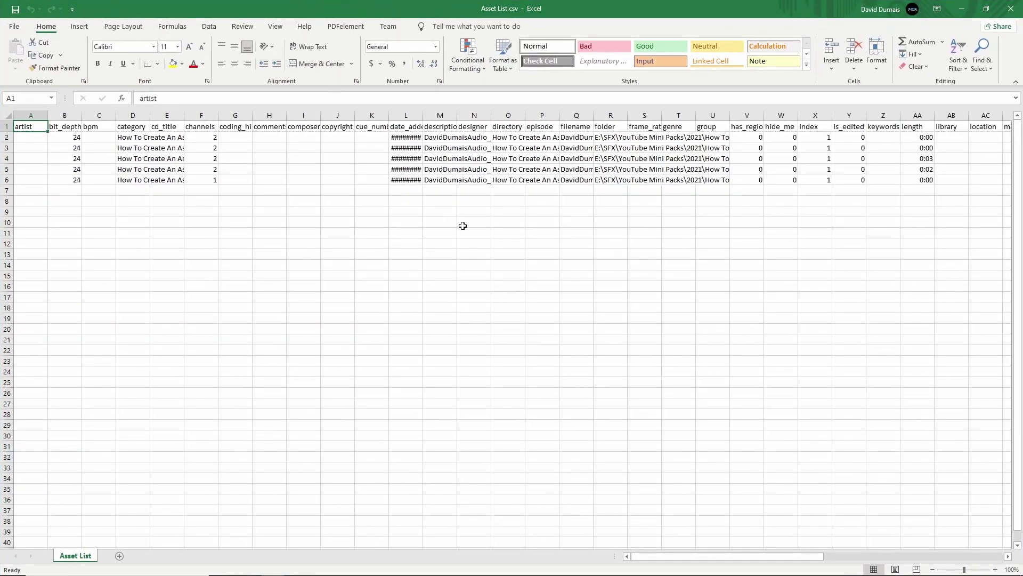
# Step: Fill A2:A6 with the artist's name and widen columns A, D and Q
pyautogui.click(31, 137)
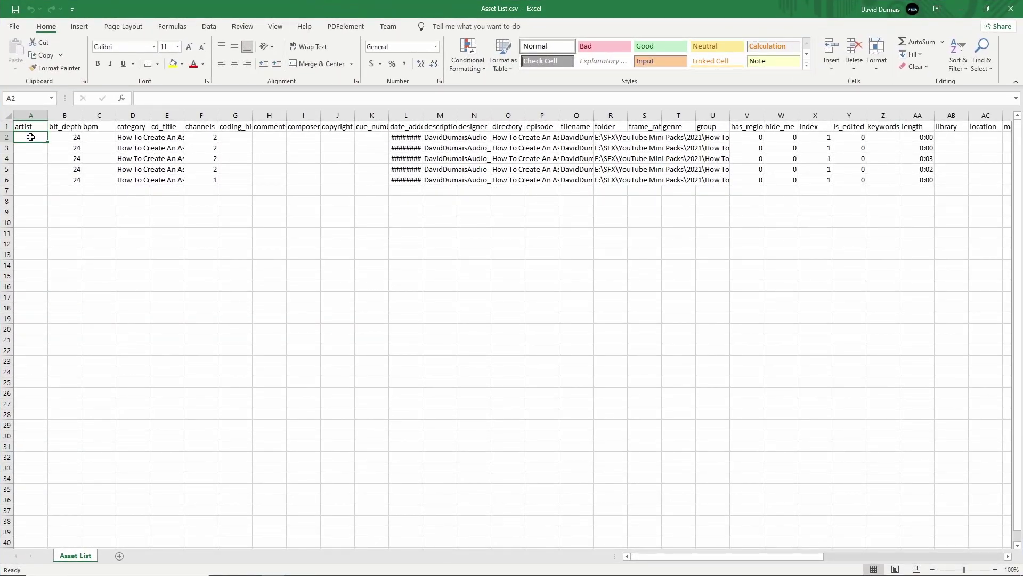
pyautogui.write('David Dumais')
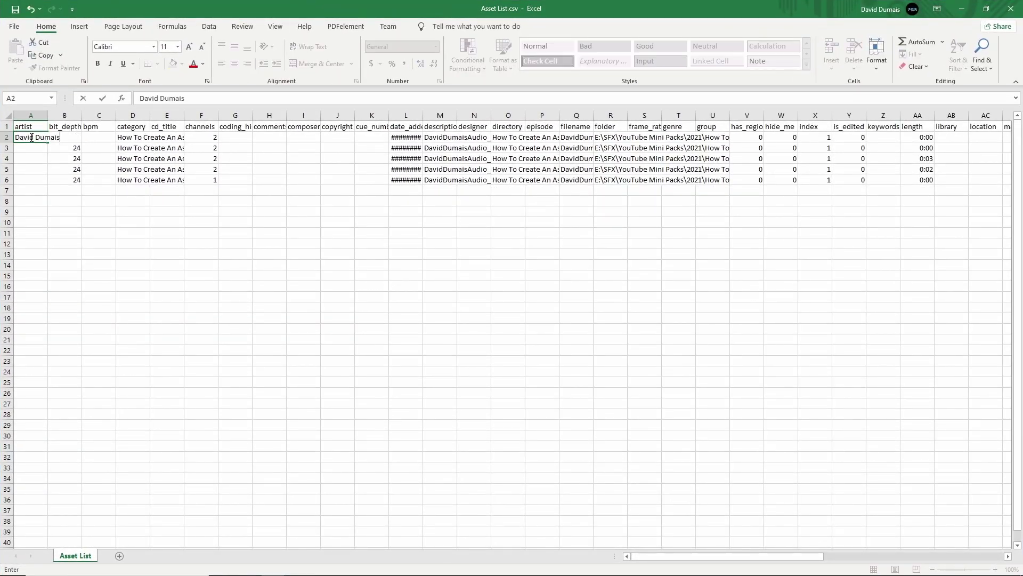
pyautogui.click(37, 147)
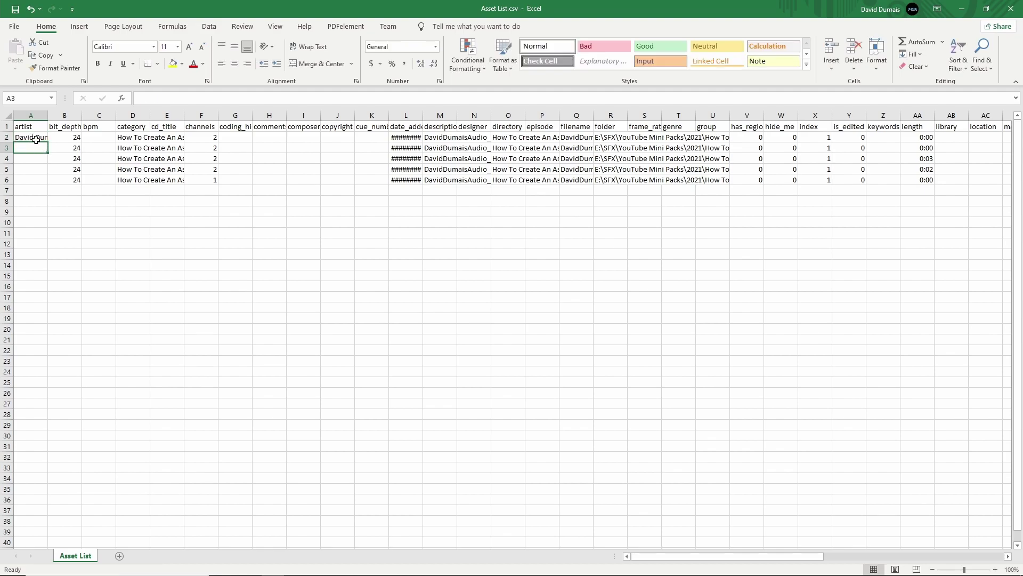
pyautogui.click(36, 140)
pyautogui.hotkey('ctrl', 'c')
pyautogui.keyDown('shift'); pyautogui.click(32, 178); pyautogui.keyUp('shift')
pyautogui.hotkey('ctrl', 'v')
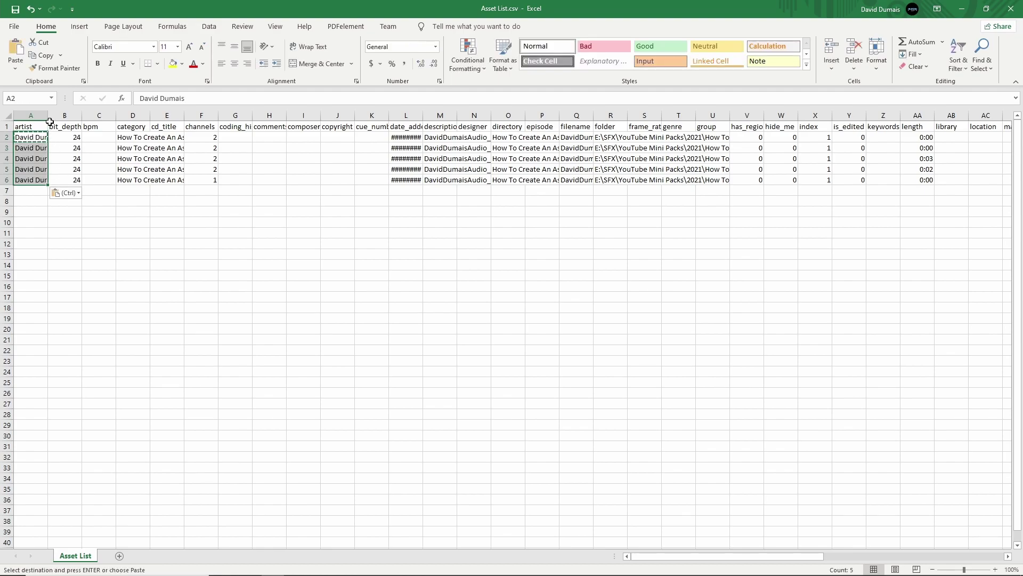
pyautogui.moveTo(50, 121); pyautogui.dragTo(64, 117)
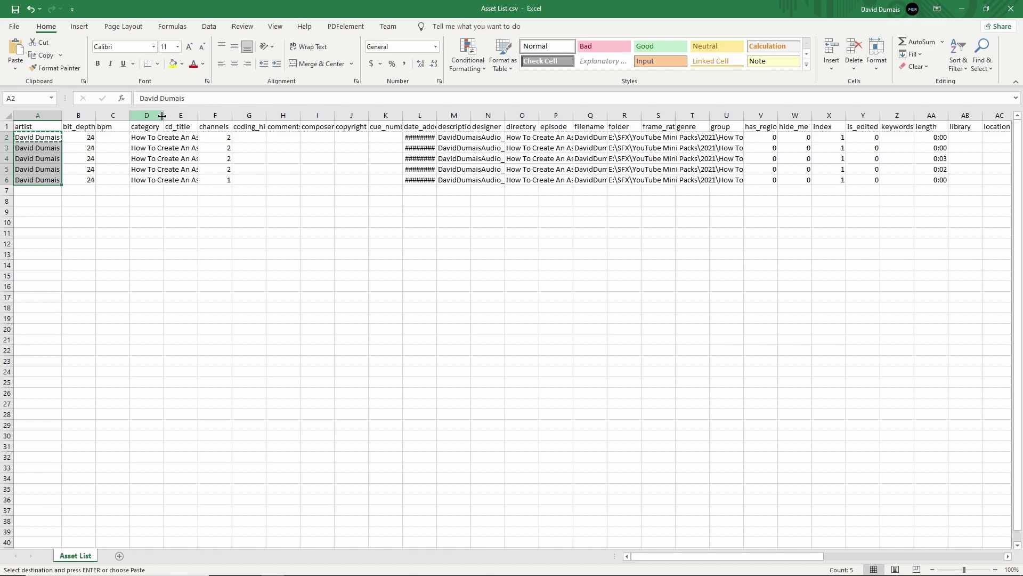
pyautogui.moveTo(162, 116); pyautogui.dragTo(247, 115)
pyautogui.click(167, 137)
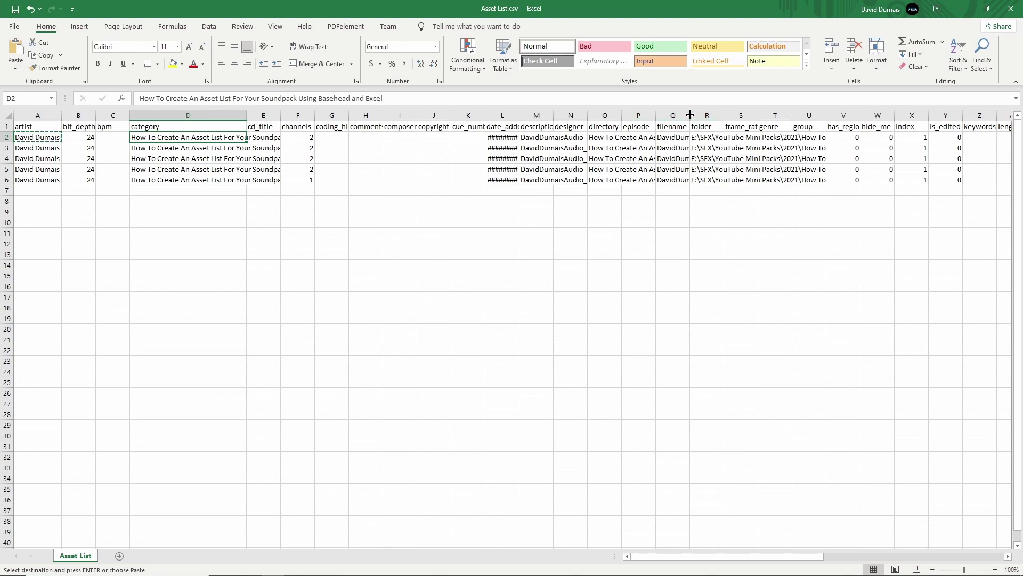
pyautogui.moveTo(689, 115); pyautogui.dragTo(804, 112)
# Step: Set the category of rows 2 and 3 to Impact and widen the filename column
pyautogui.doubleClick(203, 137)
pyautogui.hotkey('ctrl', 'a')
pyautogui.write('Impact')
pyautogui.press('Return')
pyautogui.click(200, 137)
pyautogui.hotkey('ctrl', 'c')
pyautogui.click(200, 147)
pyautogui.hotkey('ctrl', 'v')
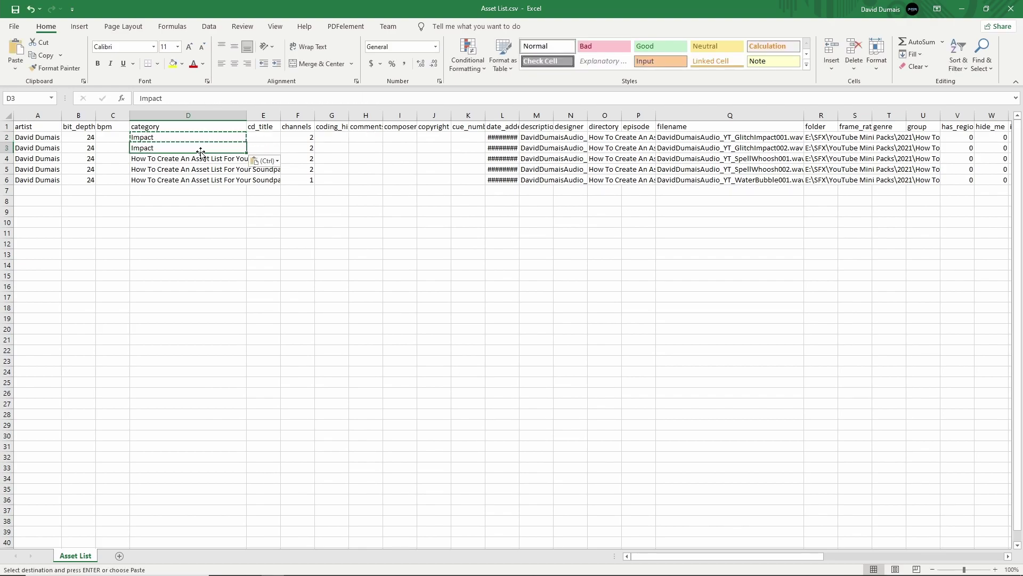
pyautogui.click(201, 159)
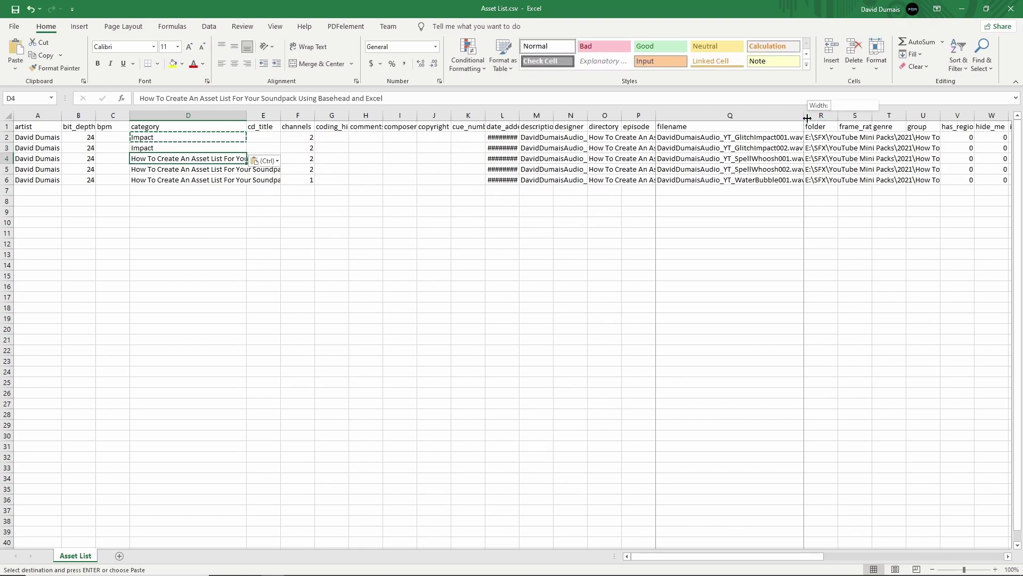
pyautogui.moveTo(804, 115); pyautogui.dragTo(860, 115)
# Step: Set rows 4 and 5 to Magic and row 6 to Water in the category column
pyautogui.doubleClick(223, 160)
pyautogui.write('M')
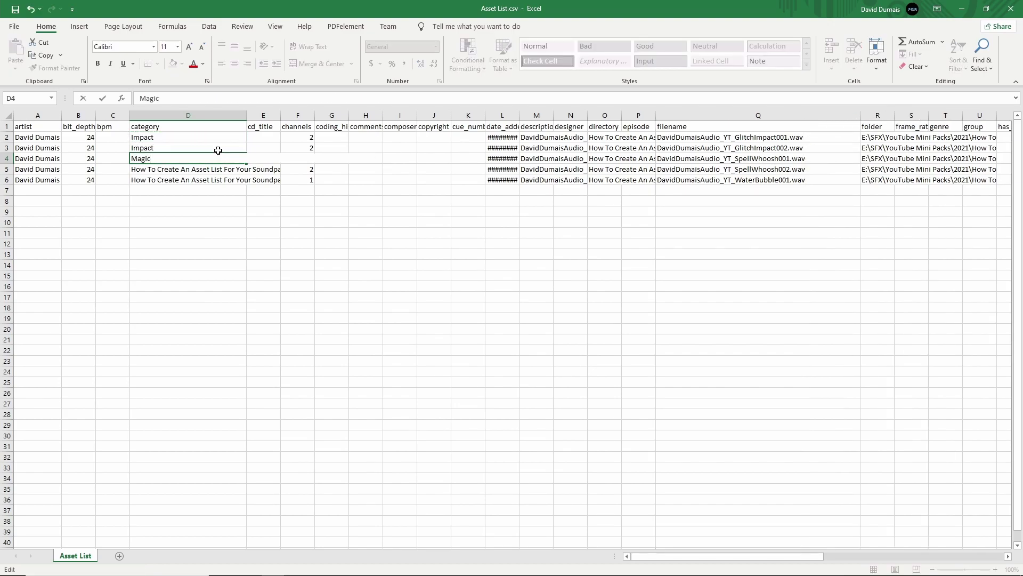
pyautogui.write('agic')
pyautogui.press('Return')
pyautogui.click(213, 159)
pyautogui.hotkey('ctrl', 'c')
pyautogui.click(214, 169)
pyautogui.hotkey('ctrl', 'v')
pyautogui.click(192, 182)
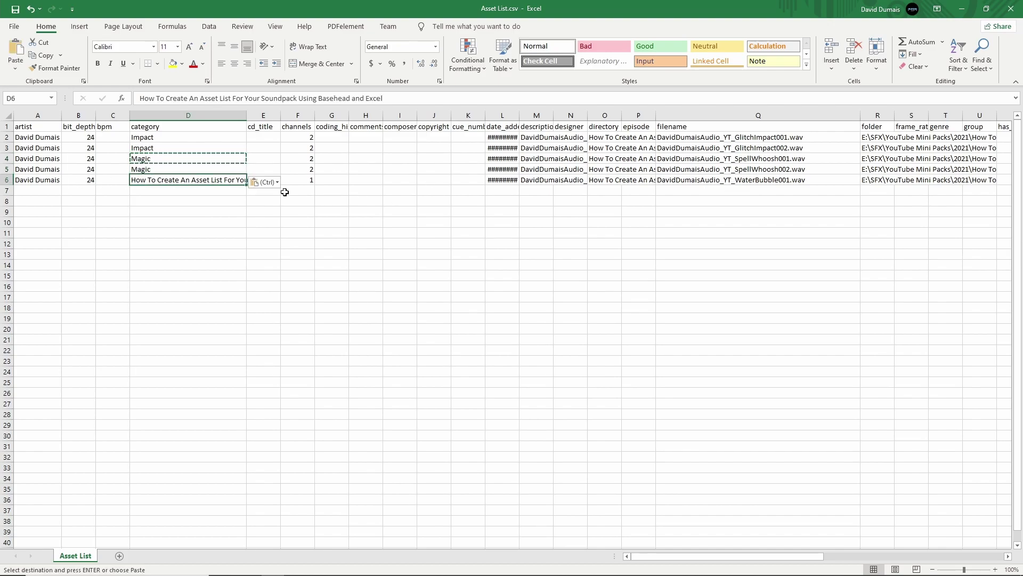
pyautogui.doubleClick(208, 180)
pyautogui.hotkey('ctrl', 'a')
pyautogui.write('Water')
pyautogui.press('Return')
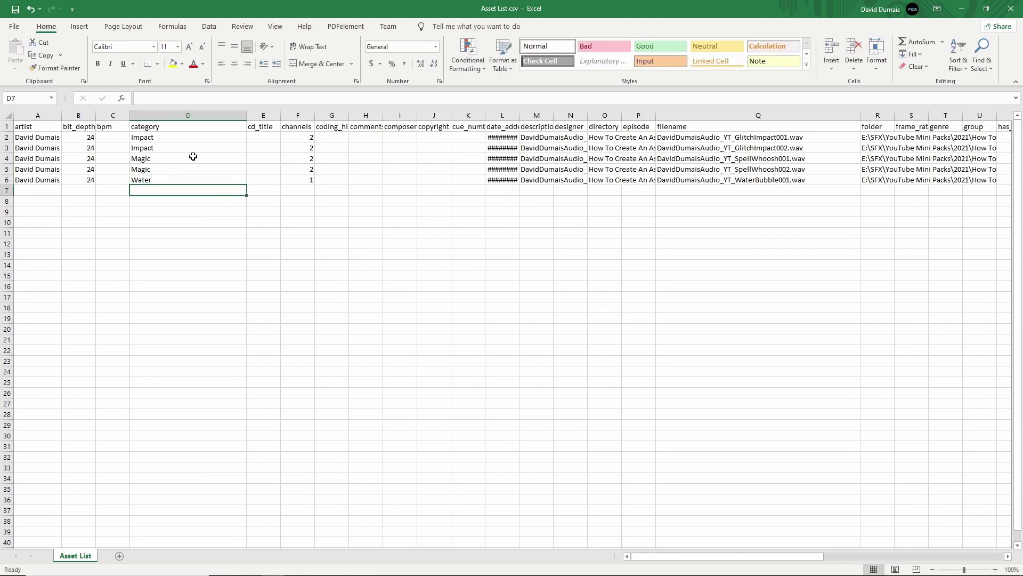
# Step: Paste the 2021 copyright notice into J2, widen column J, and insert (c) after the year
pyautogui.click(433, 137)
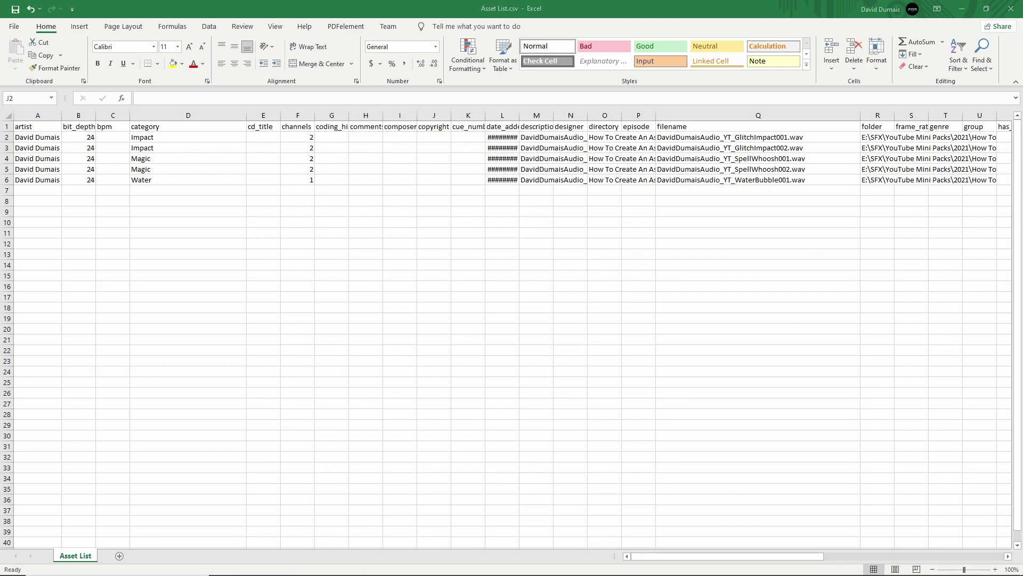
pyautogui.hotkey('ctrl', 'v')
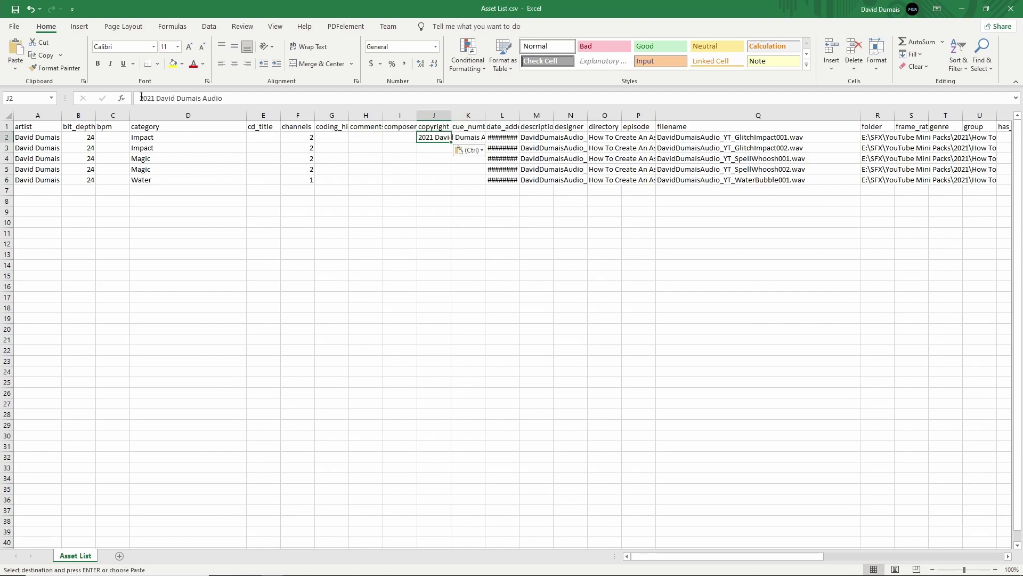
pyautogui.moveTo(457, 117); pyautogui.dragTo(541, 115)
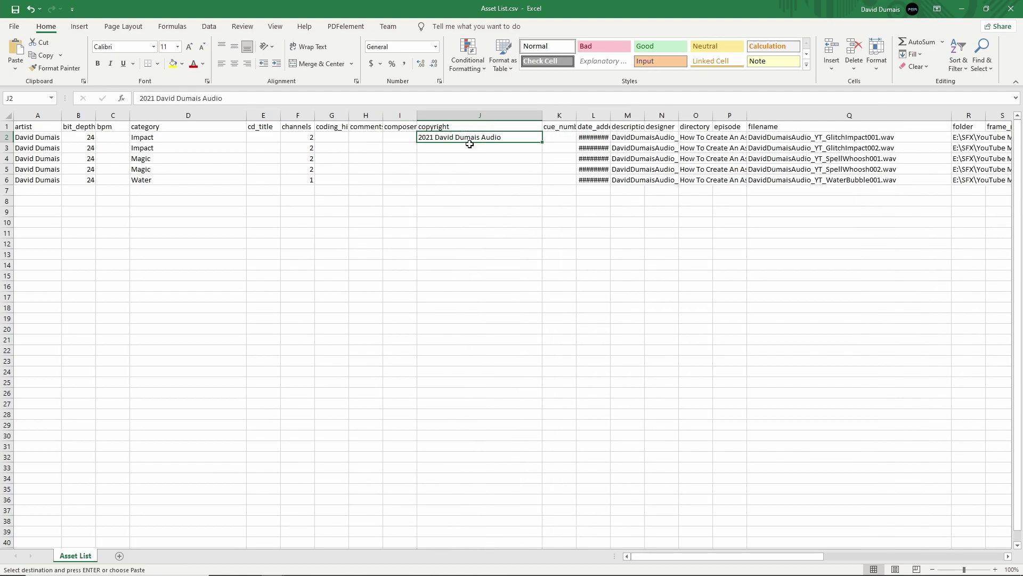
pyautogui.click(155, 98)
pyautogui.write('(c)')
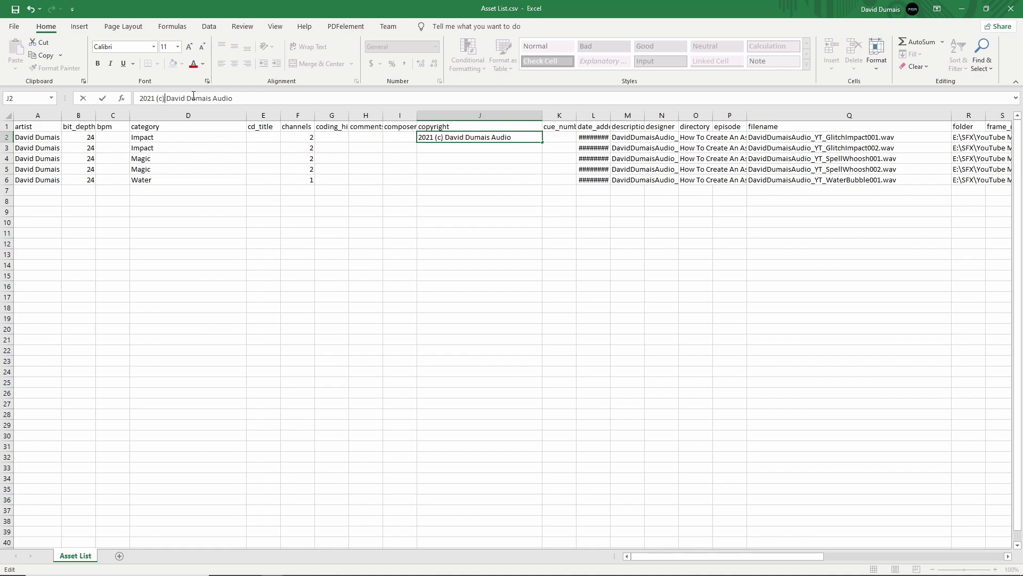
pyautogui.press('Return')
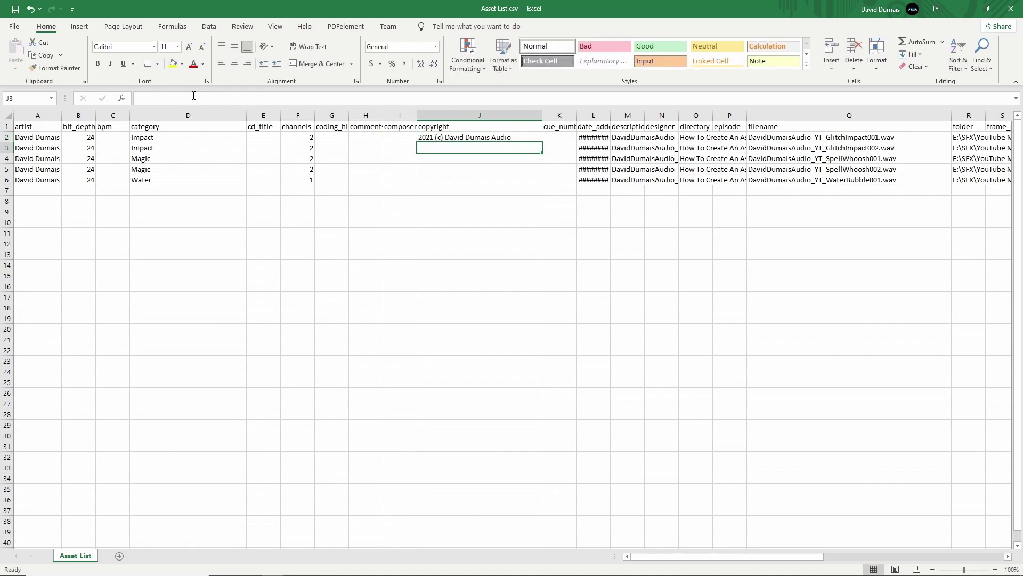
# Step: Correct the J2 copyright notice and copy it into J3:J6
pyautogui.doubleClick(438, 138)
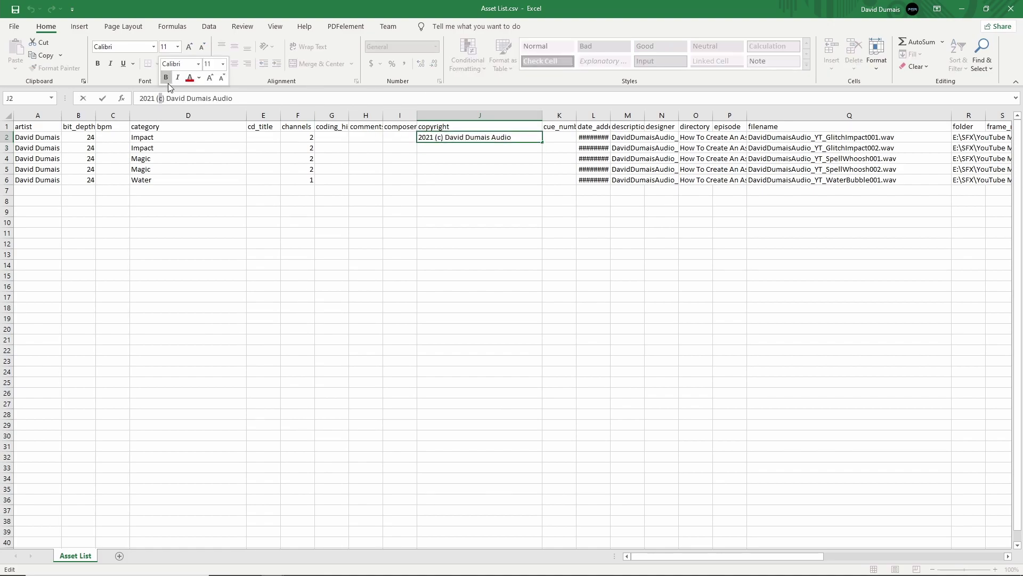
pyautogui.press('Delete')
pyautogui.press('Delete')
pyautogui.press('BackSpace')
pyautogui.hotkey('ctrl', 'Return')
pyautogui.hotkey('ctrl', 'c')
pyautogui.keyDown('shift'); pyautogui.click(505, 181); pyautogui.keyUp('shift')
pyautogui.hotkey('ctrl', 'v')
pyautogui.click(560, 208)
# Step: Widen the description and microphone columns and narrow the group column
pyautogui.moveTo(645, 115); pyautogui.dragTo(808, 119)
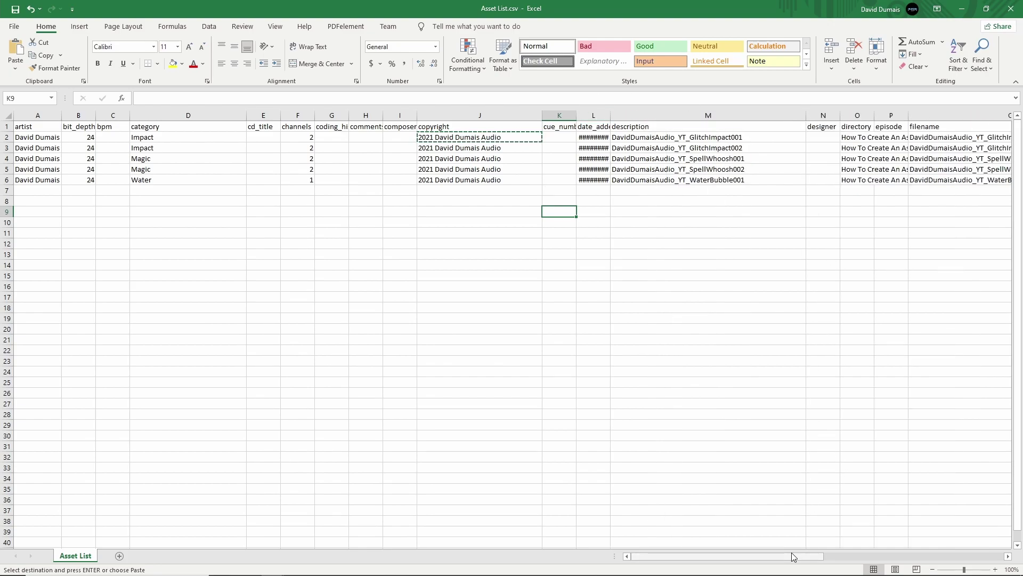
pyautogui.moveTo(790, 558); pyautogui.dragTo(846, 559)
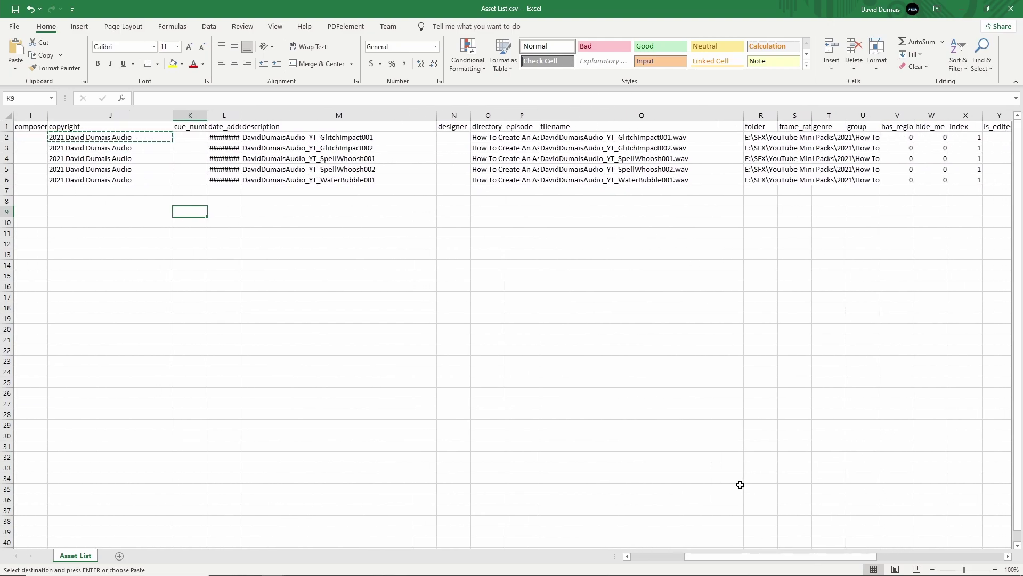
pyautogui.moveTo(753, 555); pyautogui.dragTo(796, 556)
pyautogui.moveTo(389, 115); pyautogui.dragTo(368, 115)
pyautogui.click(696, 136)
pyautogui.moveTo(710, 115); pyautogui.dragTo(788, 115)
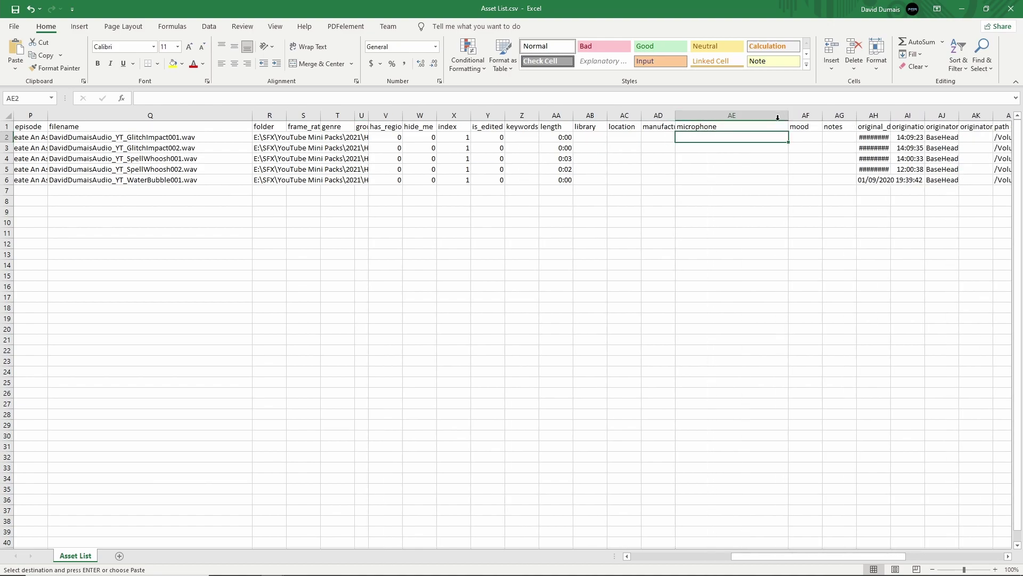
# Step: Enter the microphone in AE2 and copy it down through AE6
pyautogui.doubleClick(723, 137)
pyautogui.write('Zo')
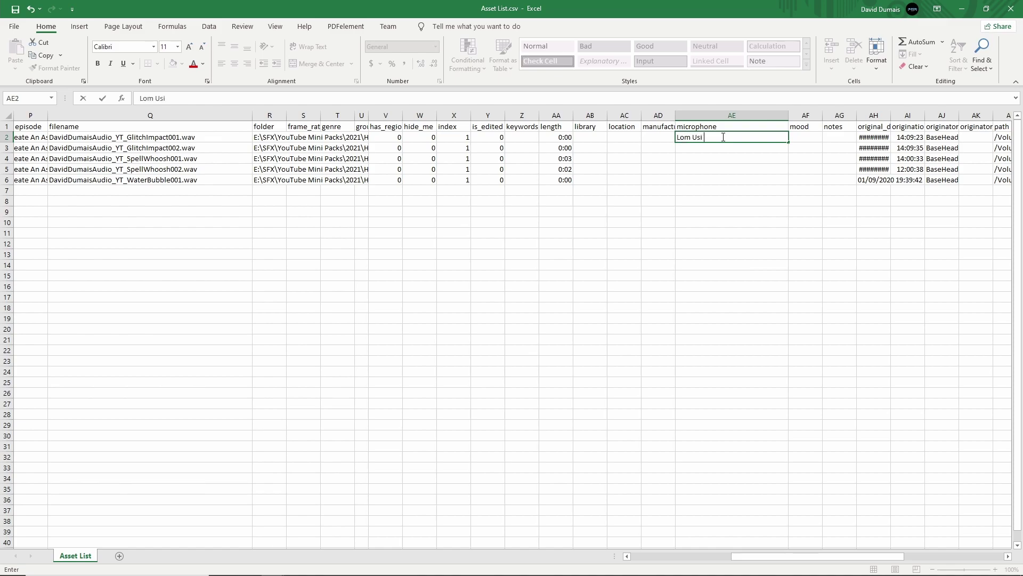
pyautogui.hotkey('ctrl', 'Return')
pyautogui.hotkey('ctrl', 'c')
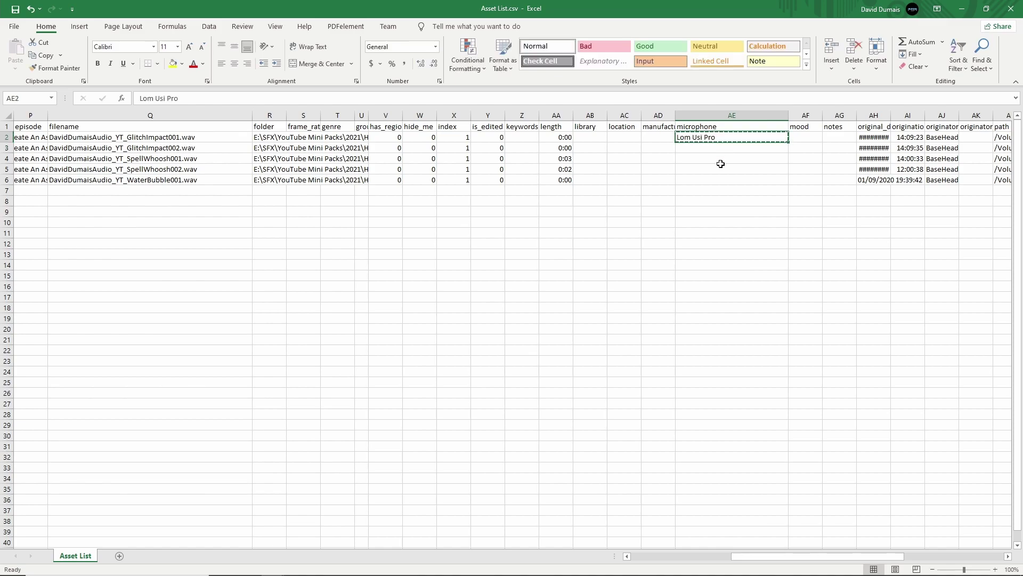
pyautogui.keyDown('shift'); pyautogui.click(715, 180); pyautogui.keyUp('shift')
pyautogui.hotkey('ctrl', 'v')
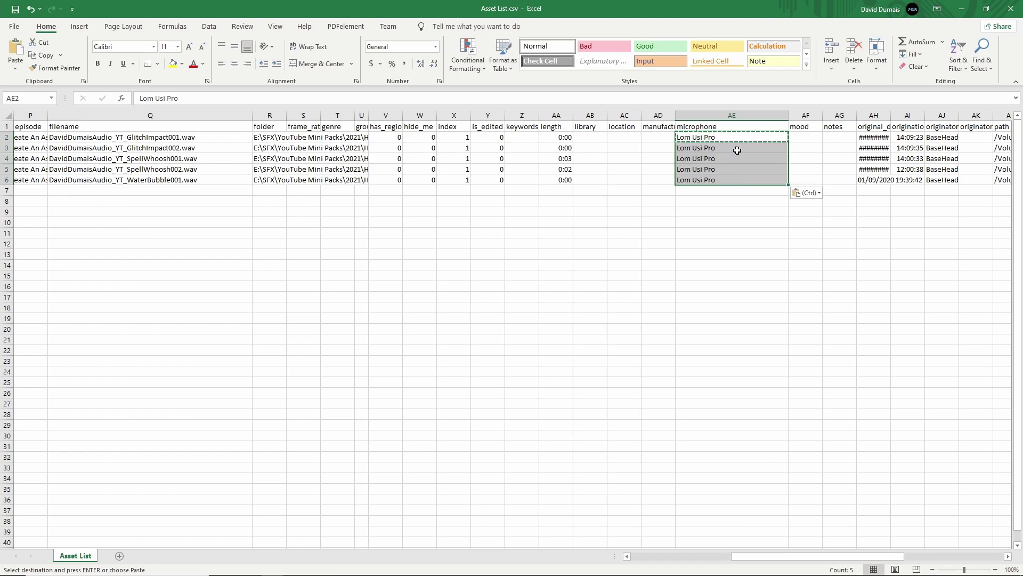
pyautogui.click(728, 140)
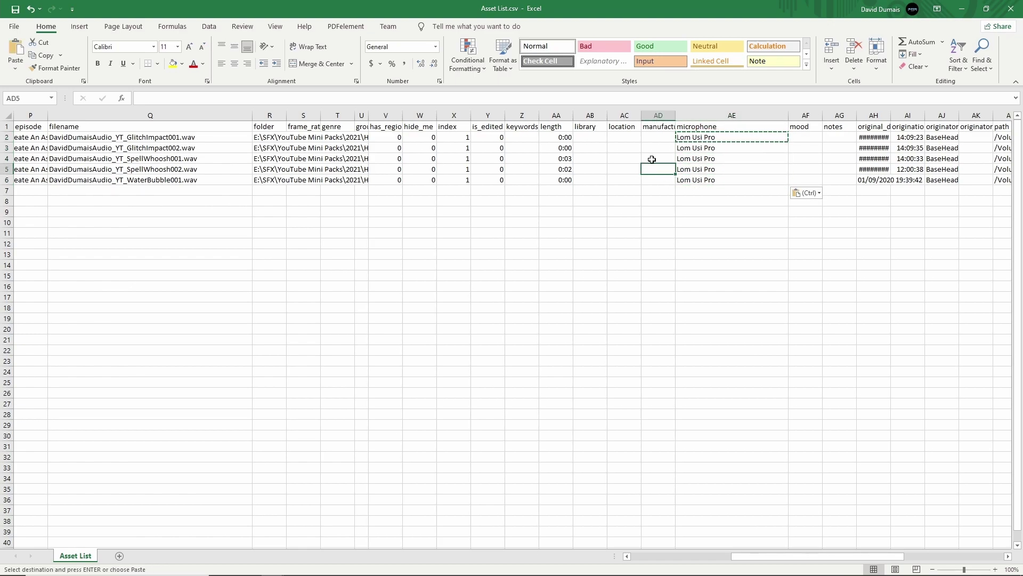
# Step: Append ', Zoom F6' to make 'Lom Usi Pro, Zoom F6' and paste it into every row
pyautogui.click(747, 146)
pyautogui.doubleClick(720, 136)
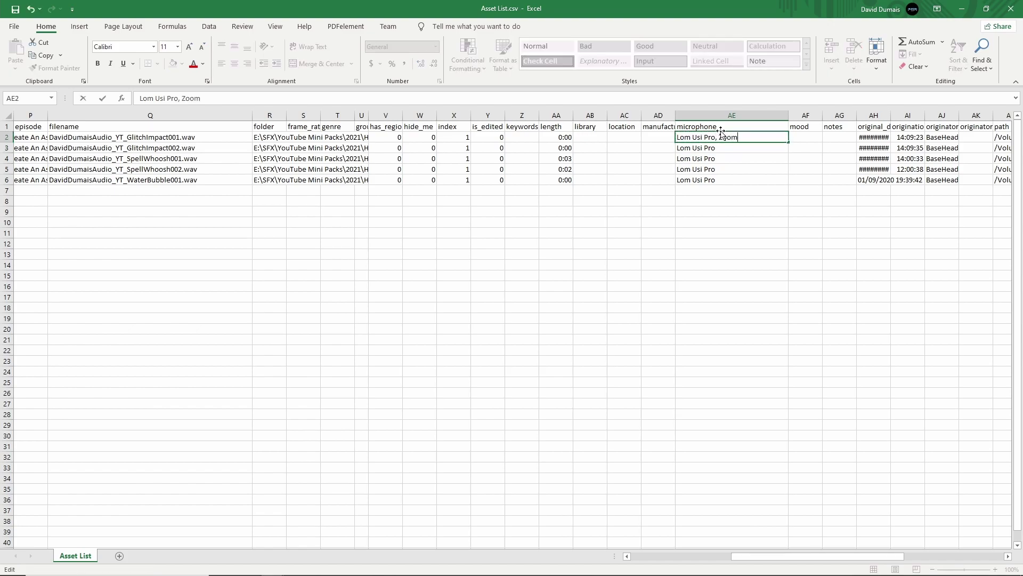
pyautogui.write(', Zoom F6')
pyautogui.click(758, 171)
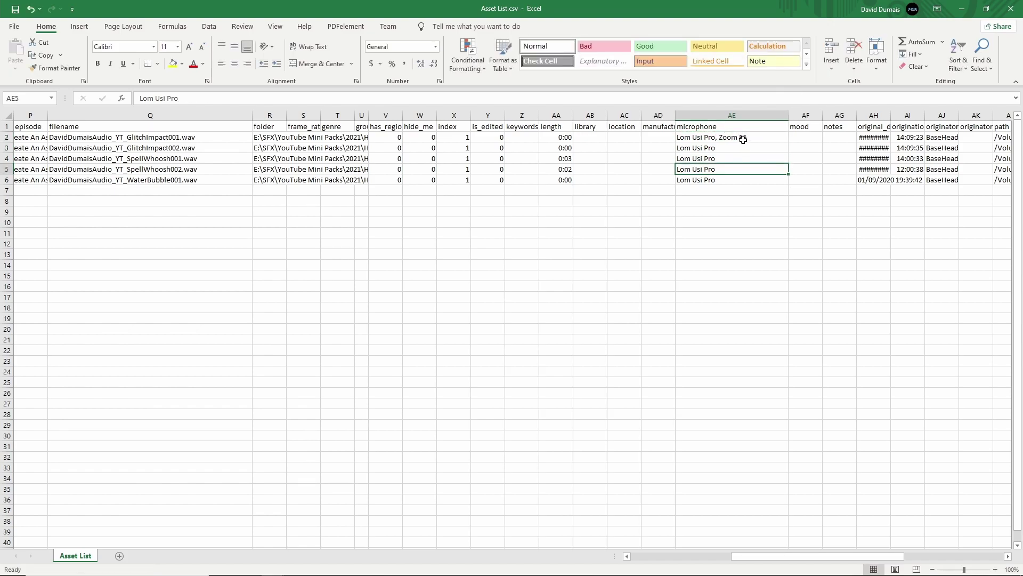
pyautogui.click(742, 137)
pyautogui.hotkey('ctrl', 'c')
pyautogui.keyDown('shift'); pyautogui.click(750, 179); pyautogui.keyUp('shift')
pyautogui.hotkey('ctrl', 'v')
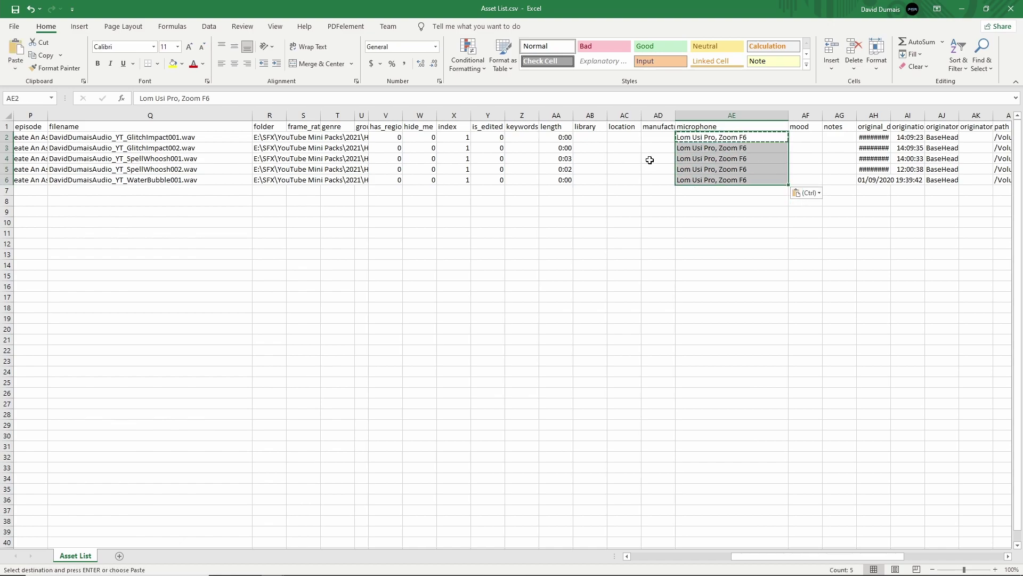
# Step: Enter the studio's name as manufacturer in AD2
pyautogui.doubleClick(653, 137)
pyautogui.write('David DumaisAudio')
pyautogui.press('Return')
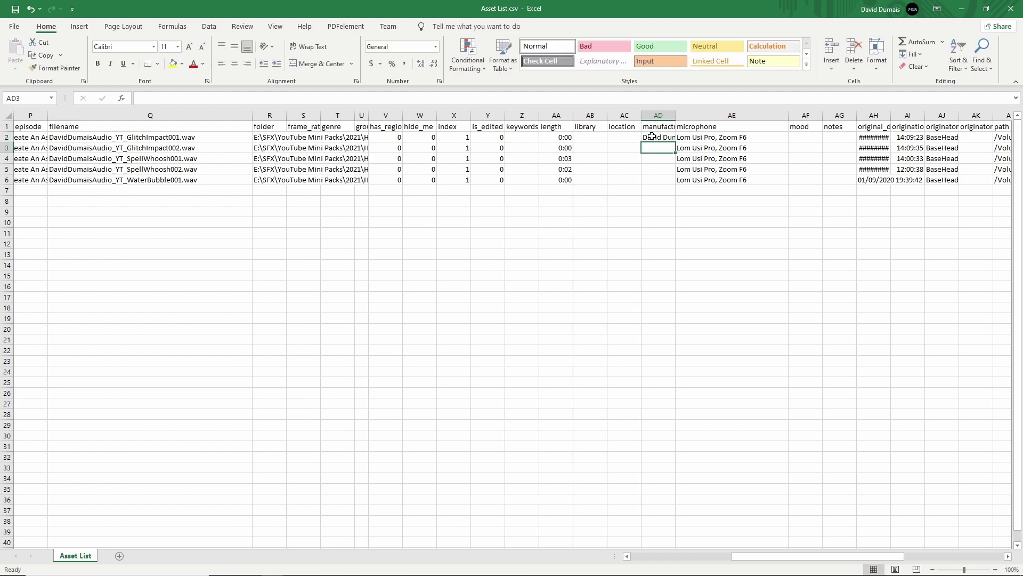
# Step: Copy the AD2 manufacturer into AD3:AD6
pyautogui.click(659, 138)
pyautogui.hotkey('ctrl', 'c')
pyautogui.keyDown('shift'); pyautogui.click(667, 180); pyautogui.keyUp('shift')
pyautogui.hotkey('ctrl', 'v')
pyautogui.click(715, 229)
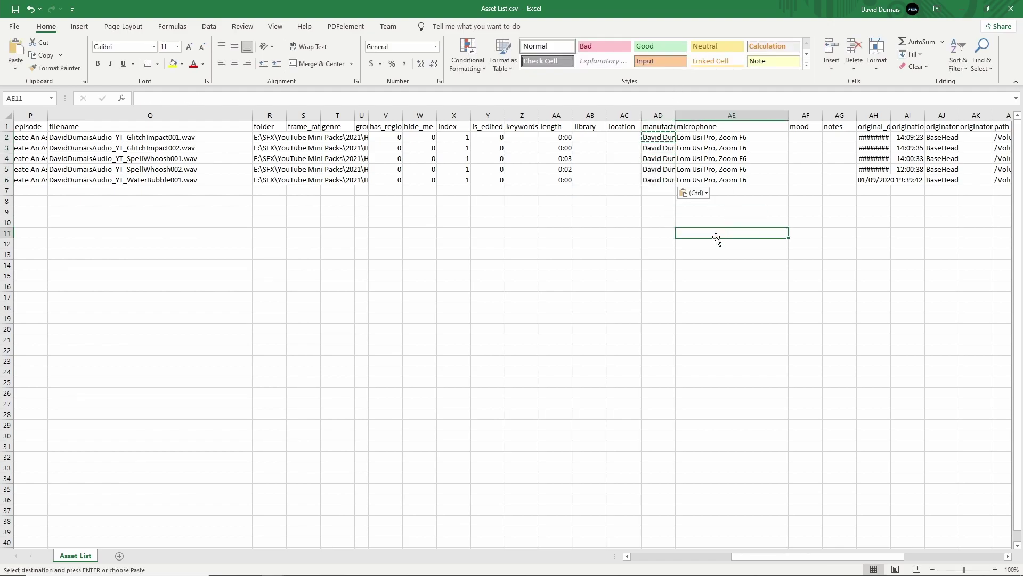
pyautogui.click(664, 222)
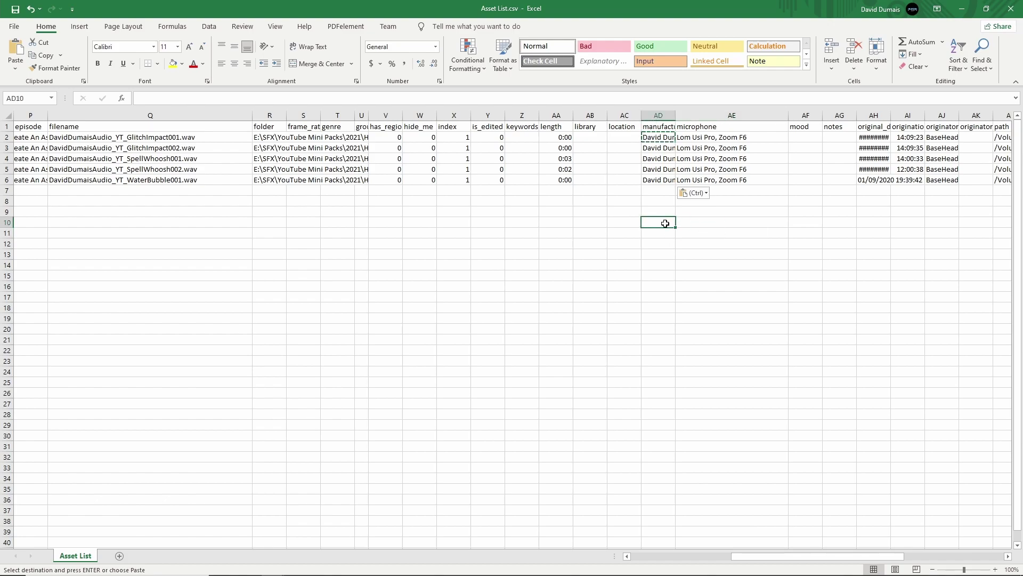
pyautogui.click(592, 137)
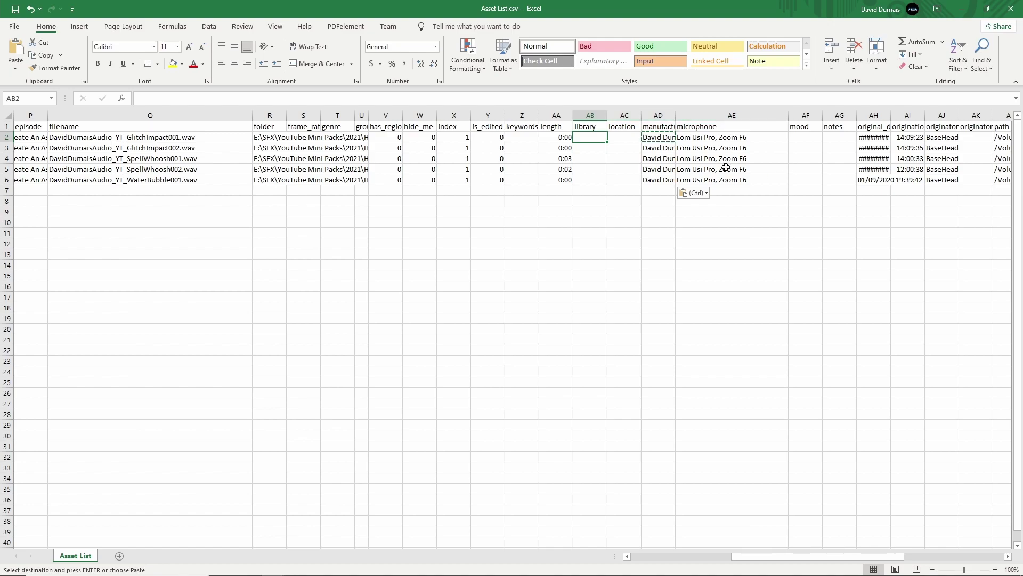
# Step: Widen the originator and project_name columns and clear the project_name and sync_point values
pyautogui.hscroll(6, 823, 562)
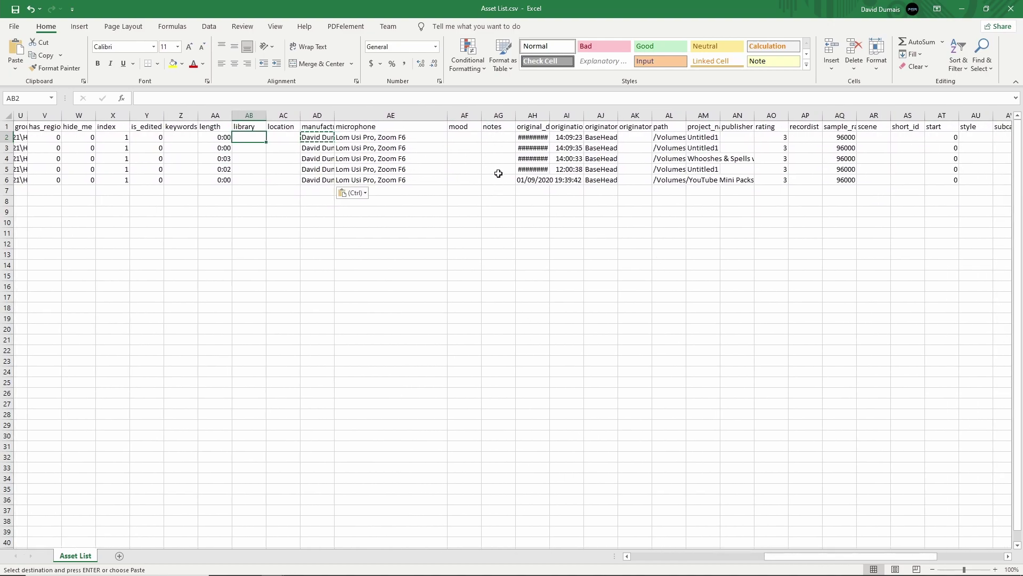
pyautogui.moveTo(618, 115); pyautogui.dragTo(631, 115)
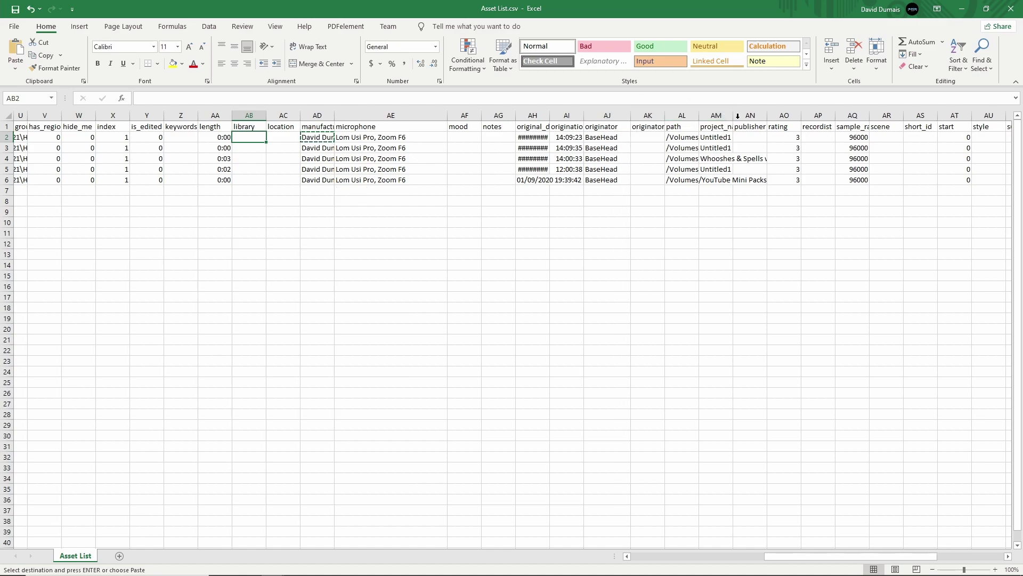
pyautogui.moveTo(732, 115); pyautogui.dragTo(735, 181)
pyautogui.press('Delete')
pyautogui.moveTo(779, 553); pyautogui.dragTo(857, 550)
pyautogui.moveTo(662, 139); pyautogui.dragTo(666, 179)
pyautogui.press('Delete')
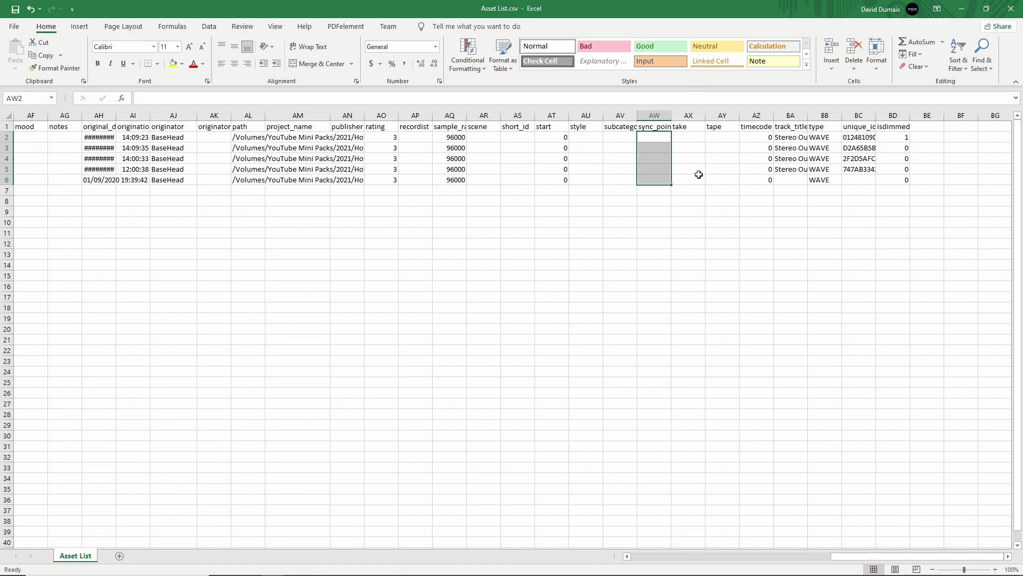
# Step: Fill sync_point rows 2 to 6 with 0 by copying zeros from the start column
pyautogui.hotkey('ctrl', 'v')
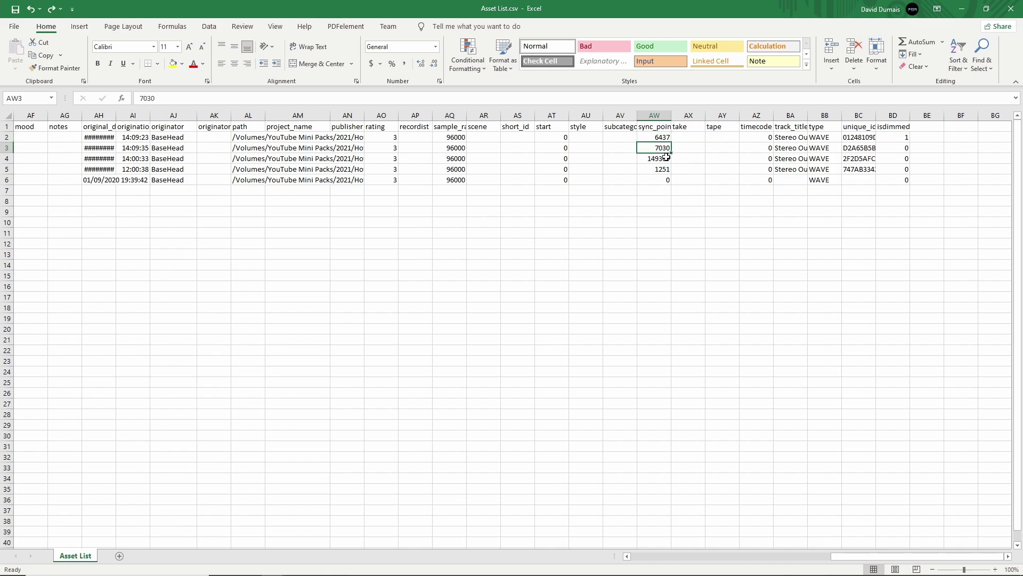
pyautogui.click(661, 158)
pyautogui.click(667, 168)
pyautogui.click(669, 138)
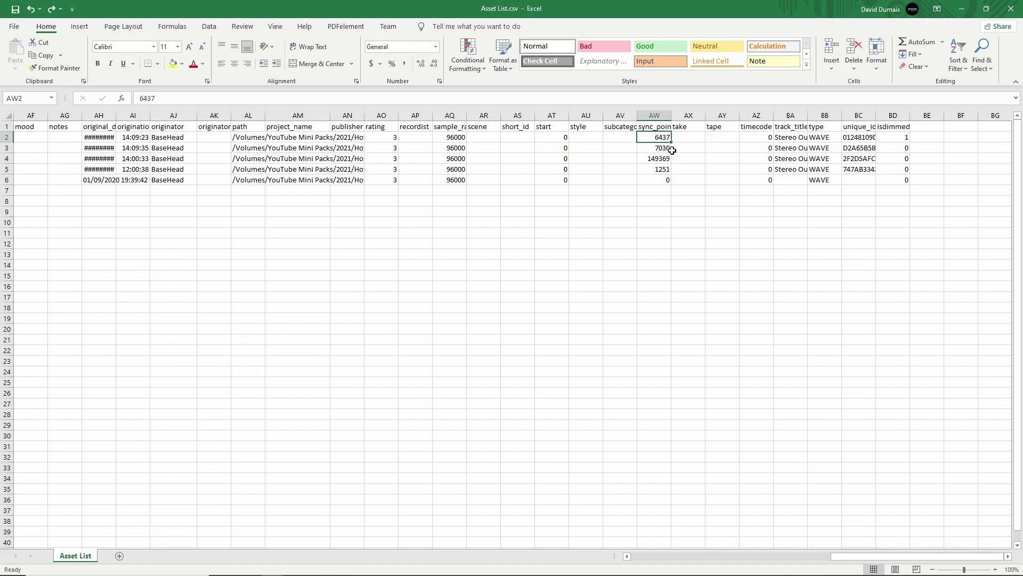
pyautogui.keyDown('shift'); pyautogui.click(664, 181); pyautogui.keyUp('shift')
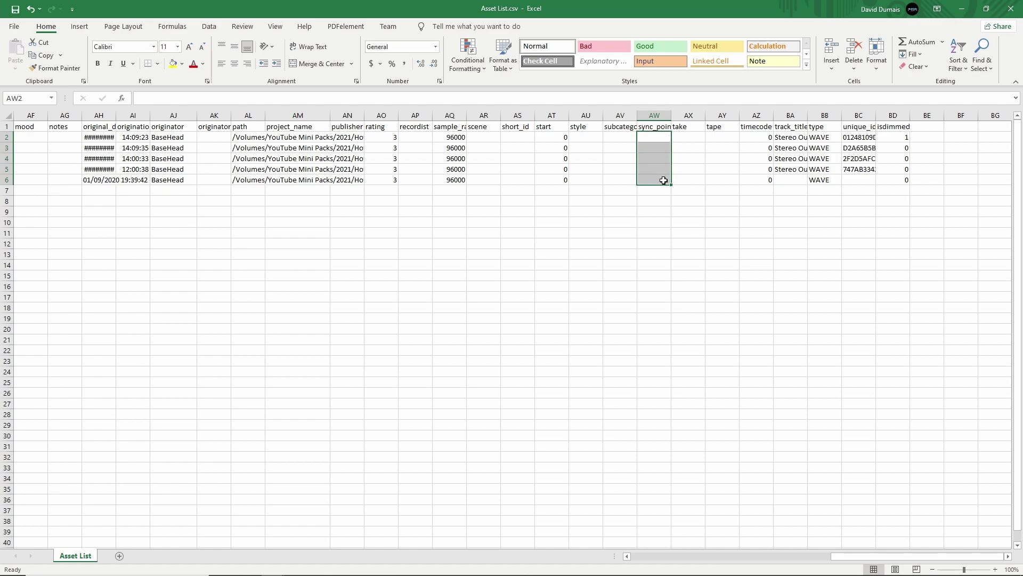
pyautogui.hotkey('ctrl', 'y')
pyautogui.moveTo(560, 139); pyautogui.dragTo(564, 180)
pyautogui.hotkey('ctrl', 'c')
pyautogui.click(666, 136)
pyautogui.keyDown('shift'); pyautogui.click(664, 181); pyautogui.keyUp('shift')
pyautogui.hotkey('ctrl', 'v')
pyautogui.click(688, 212)
# Step: Copy Stereo Out from BA5 into the empty track_title cell BA6
pyautogui.click(787, 171)
pyautogui.hotkey('ctrl', 'c')
pyautogui.click(790, 181)
pyautogui.hotkey('ctrl', 'v')
pyautogui.click(825, 223)
# Step: Widen the track_title column and autofit the subcategory column
pyautogui.moveTo(808, 114); pyautogui.dragTo(837, 114)
pyautogui.click(806, 201)
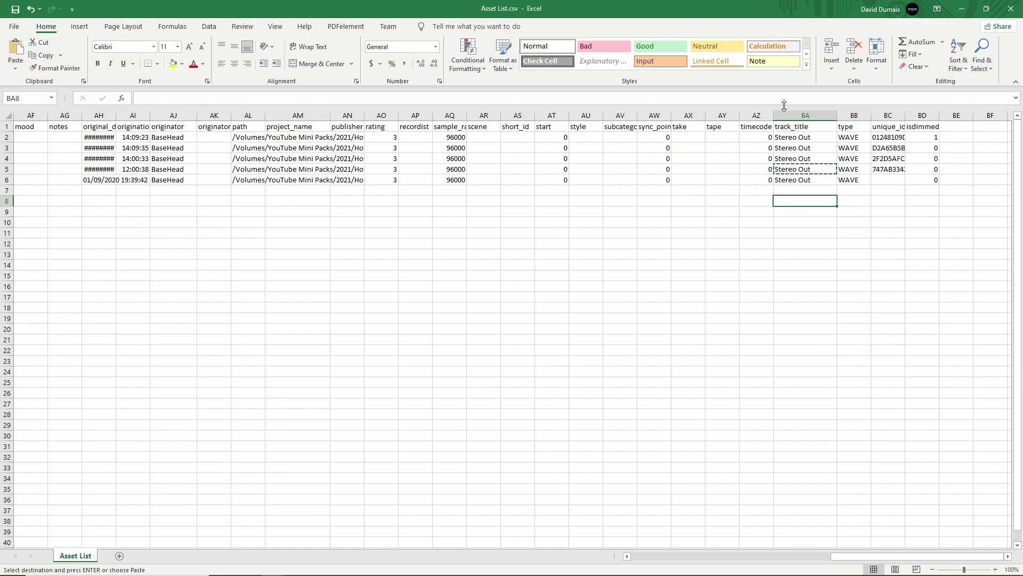
pyautogui.doubleClick(635, 116)
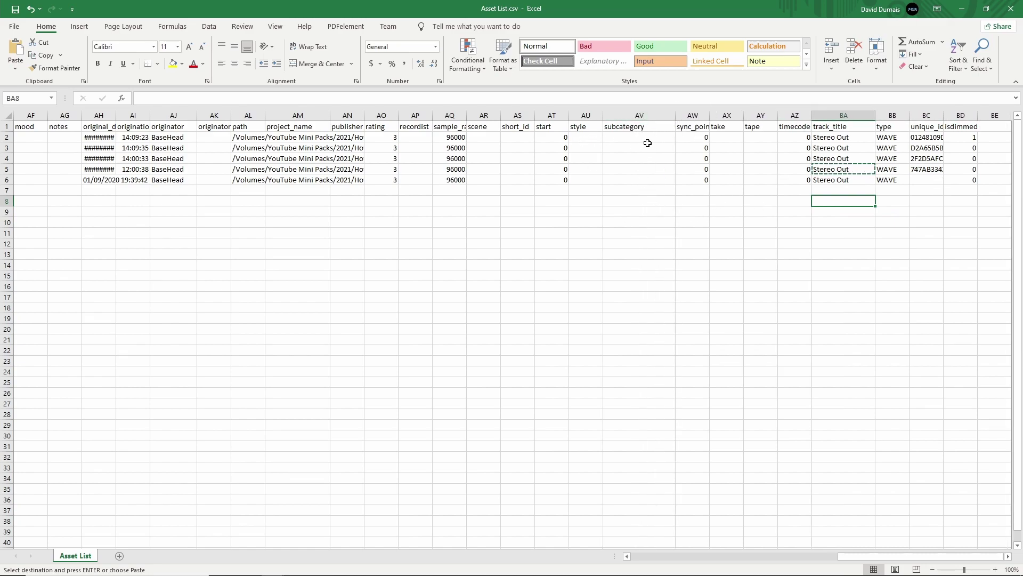
pyautogui.moveTo(884, 558); pyautogui.dragTo(652, 543)
pyautogui.moveTo(548, 542); pyautogui.dragTo(503, 543)
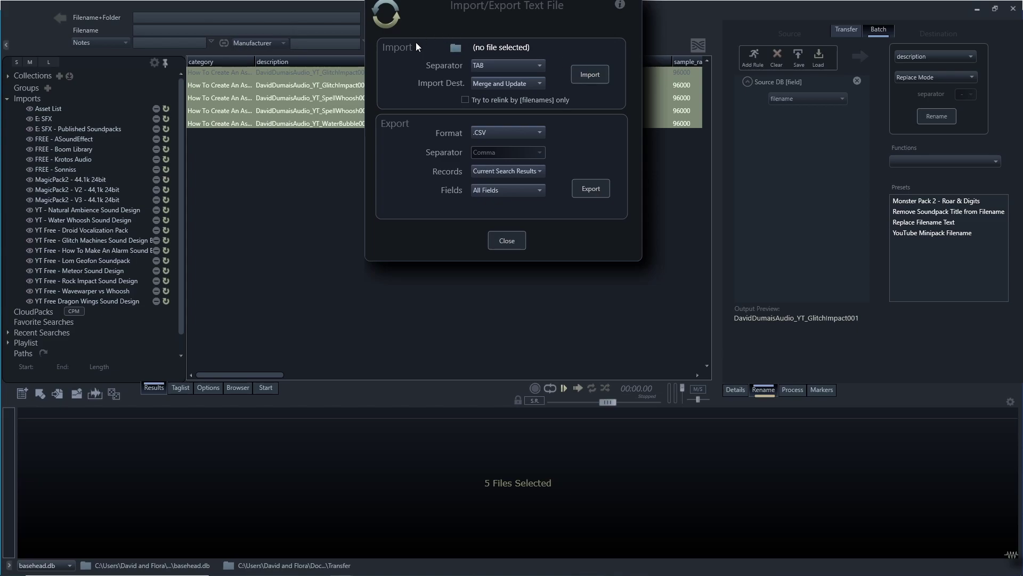
# Step: Import Asset List.csv with Merge and Update, then close the Import/Export Text File dialog
pyautogui.click(454, 47)
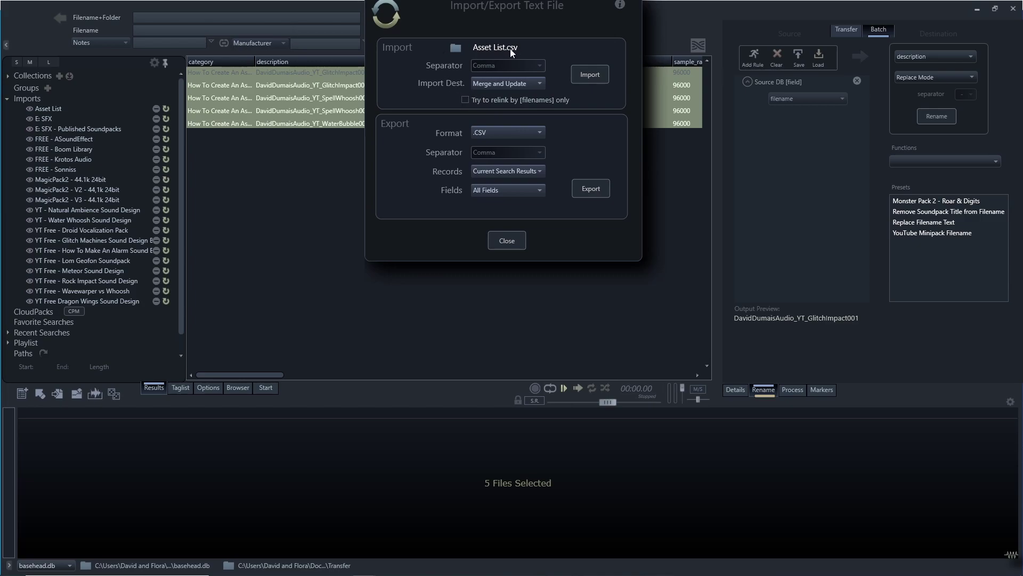
pyautogui.click(595, 75)
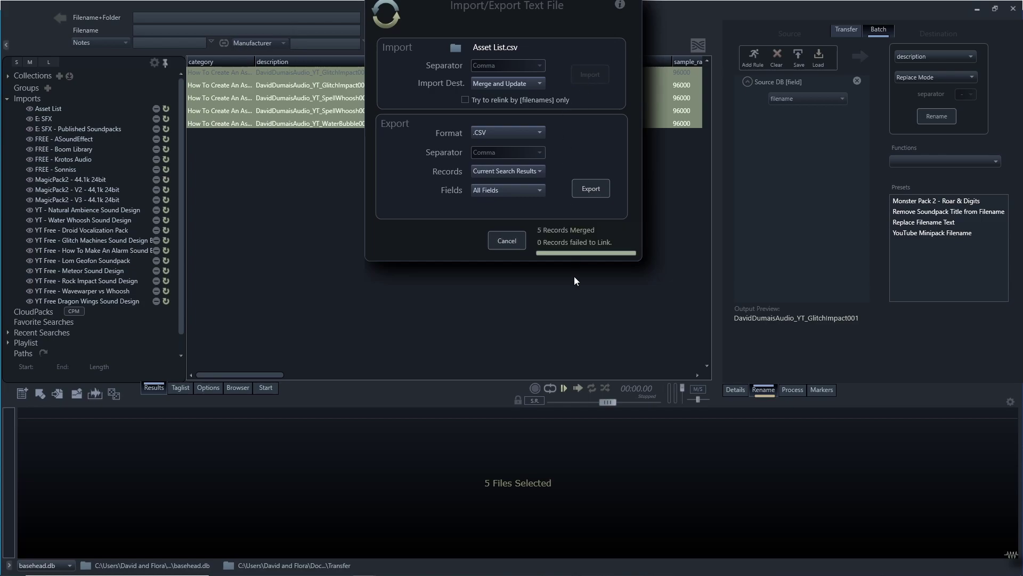
pyautogui.click(515, 241)
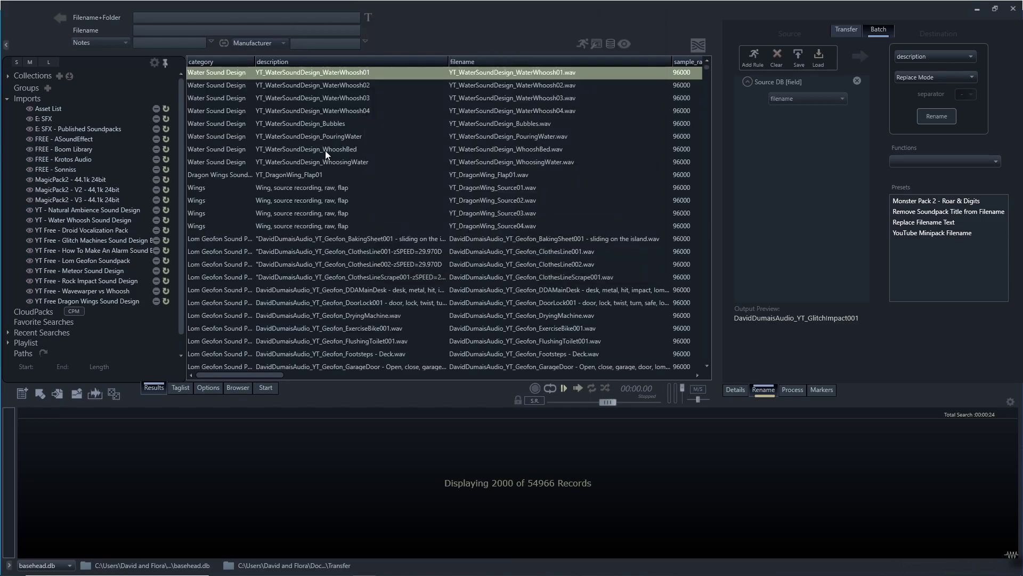
# Step: Filter to the Asset List import and scroll sideways through its merged fields
pyautogui.click(69, 108)
pyautogui.moveTo(261, 374); pyautogui.dragTo(637, 376)
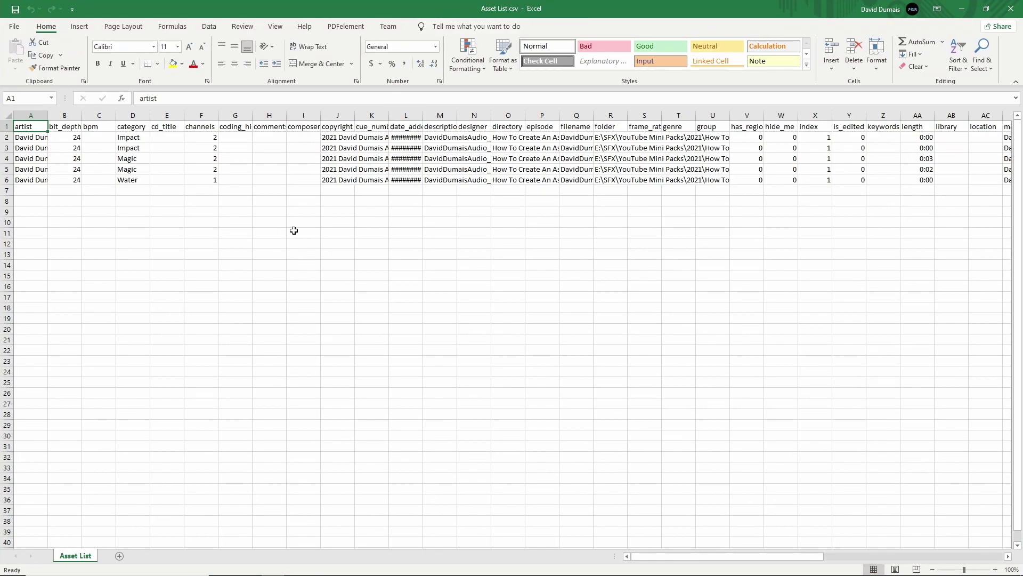
# Step: Hide the bpm column
pyautogui.click(70, 116)
pyautogui.click(101, 115)
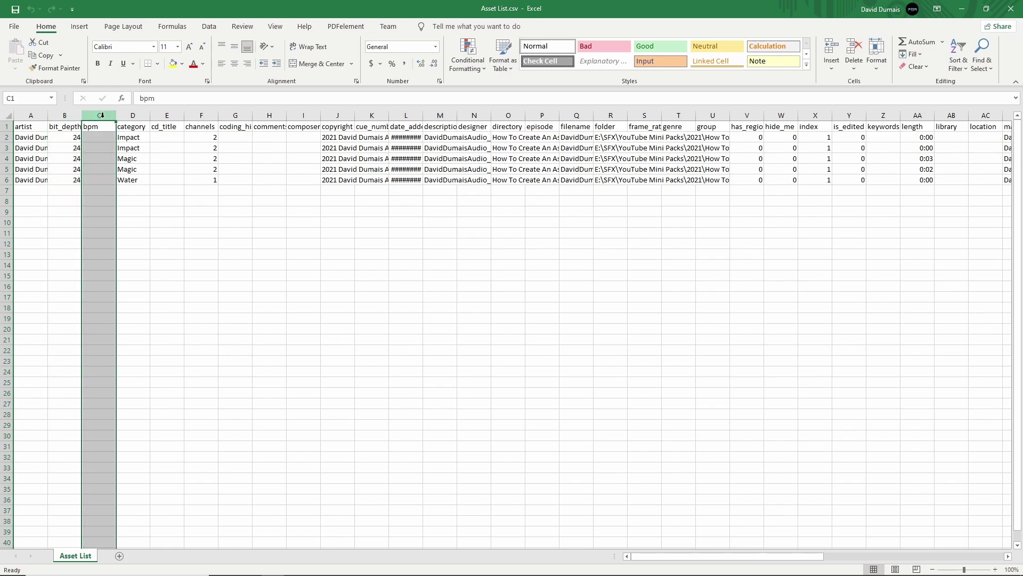
pyautogui.rightClick(102, 116)
pyautogui.press('Escape')
pyautogui.click(962, 9)
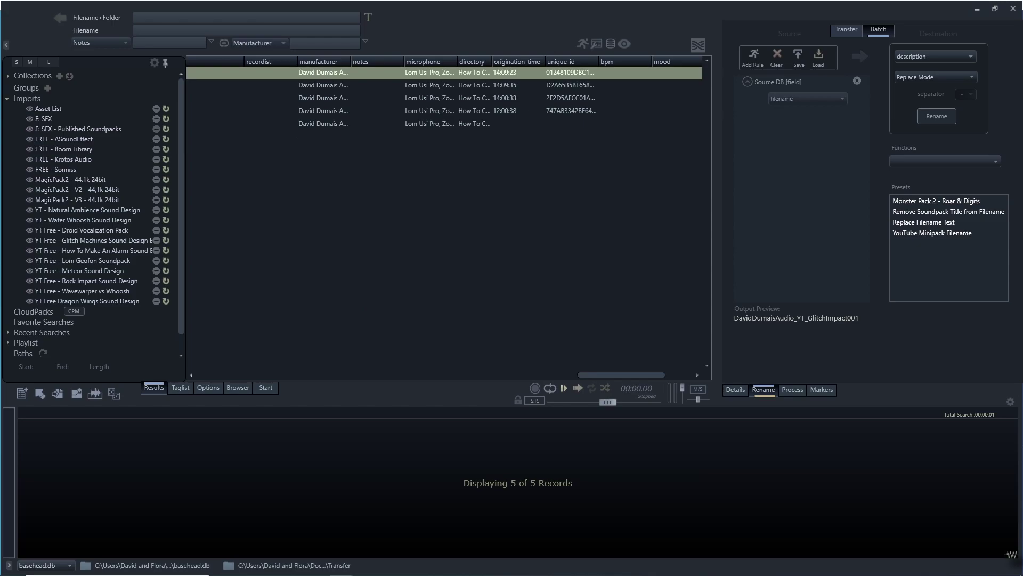
pyautogui.hotkey('alt', 'Tab')
pyautogui.rightClick(96, 123)
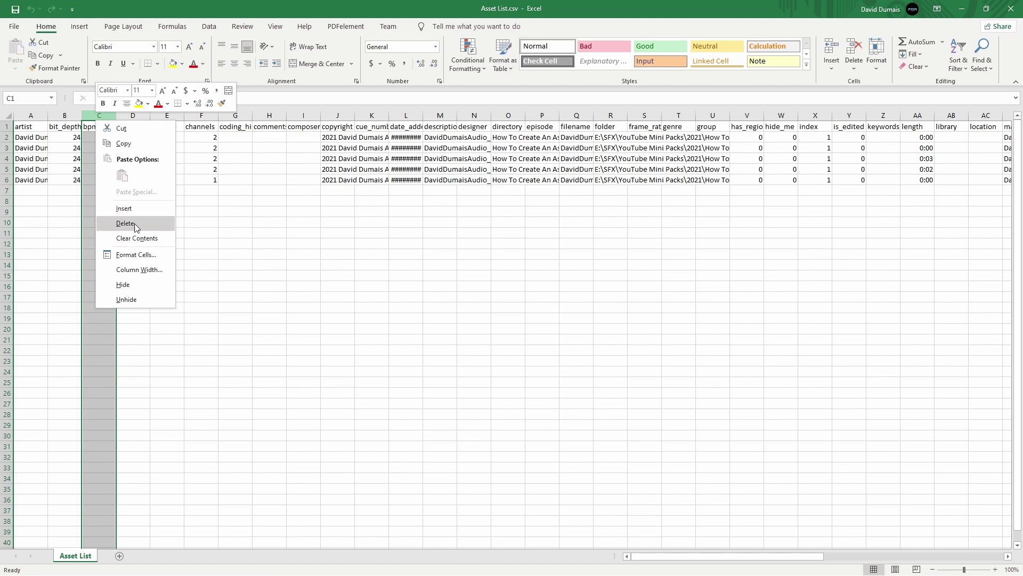
pyautogui.click(129, 284)
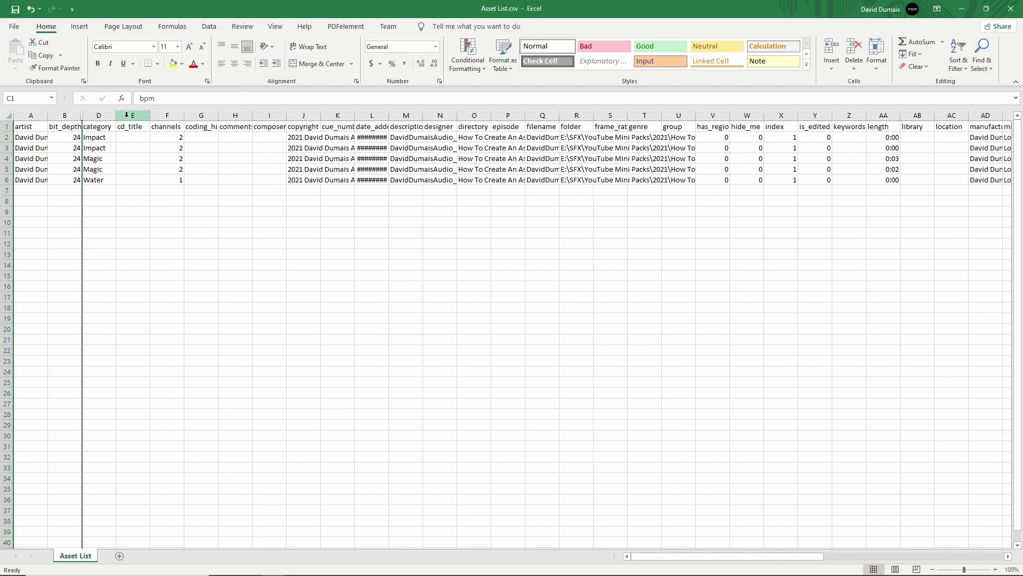
# Step: Hide columns E through I, autofit artist and widen copyright
pyautogui.moveTo(127, 115); pyautogui.dragTo(266, 115)
pyautogui.rightClick(266, 115)
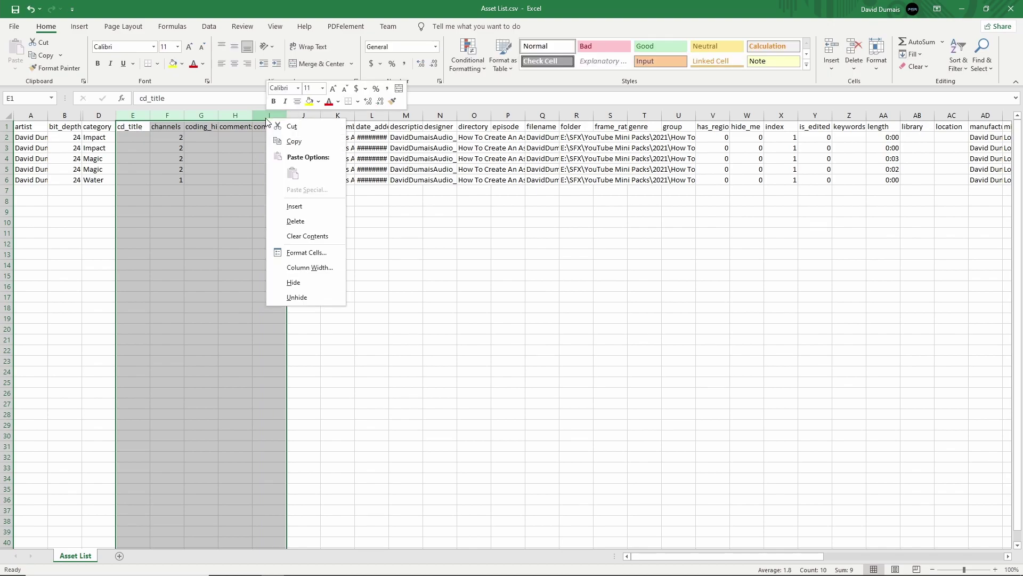
pyautogui.click(295, 284)
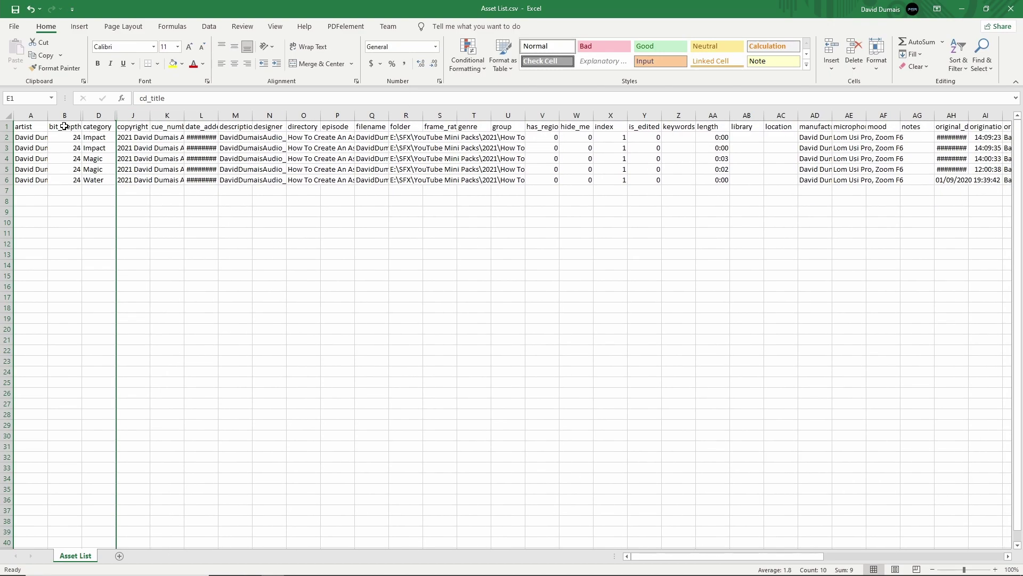
pyautogui.doubleClick(48, 110)
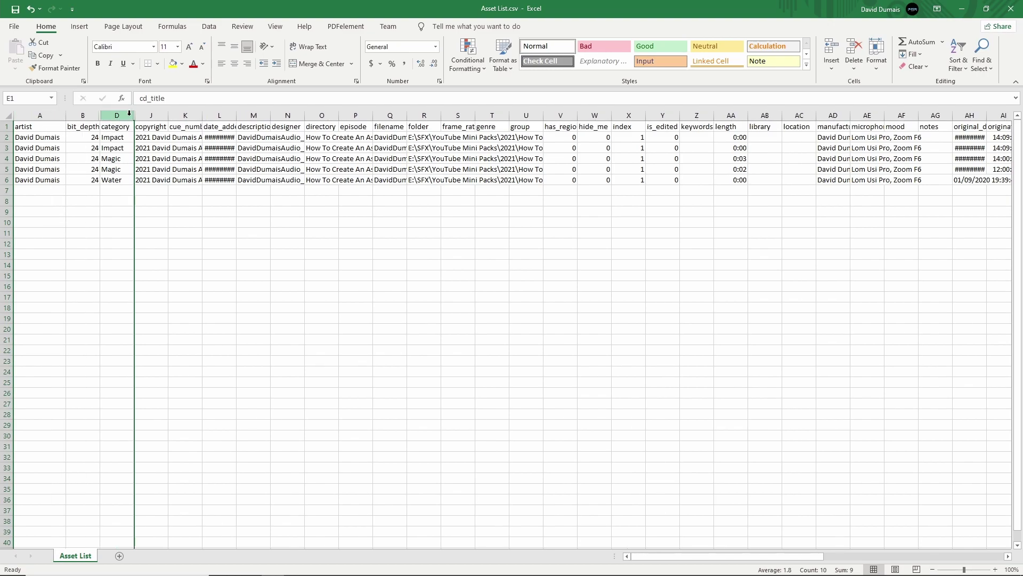
pyautogui.moveTo(169, 114); pyautogui.dragTo(227, 115)
# Step: Hide columns K–L and M–P, autofit description and widen filename
pyautogui.click(244, 115)
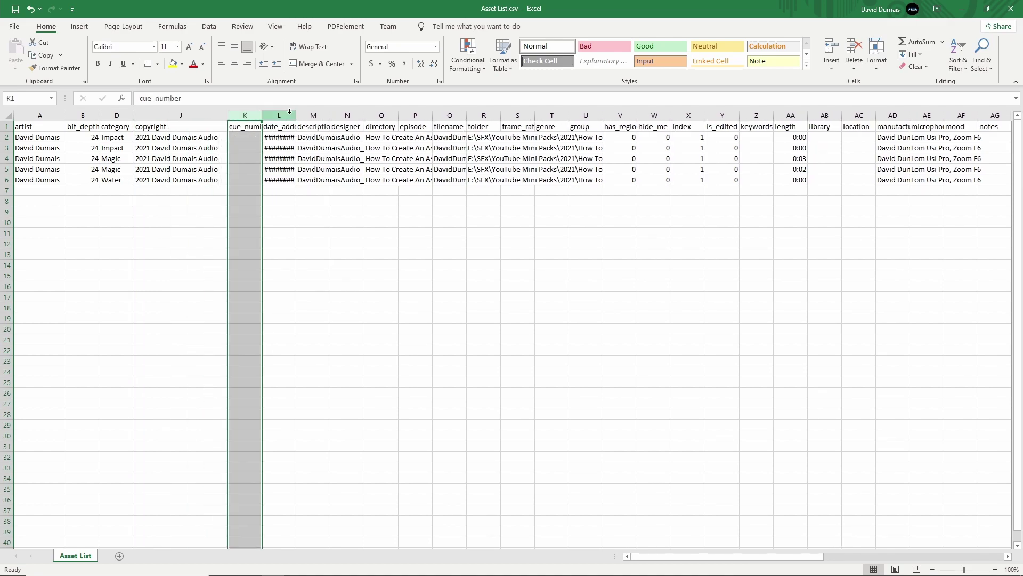
pyautogui.keyDown('shift'); pyautogui.click(287, 115); pyautogui.keyUp('shift')
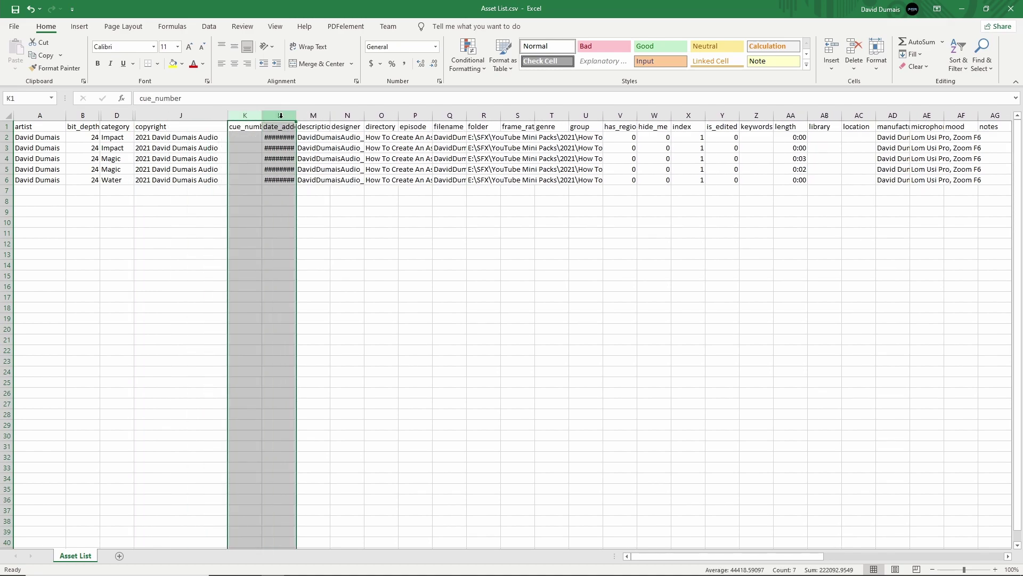
pyautogui.rightClick(282, 120)
pyautogui.click(308, 282)
pyautogui.doubleClick(262, 115)
pyautogui.moveTo(304, 115); pyautogui.dragTo(465, 115)
pyautogui.rightClick(464, 120)
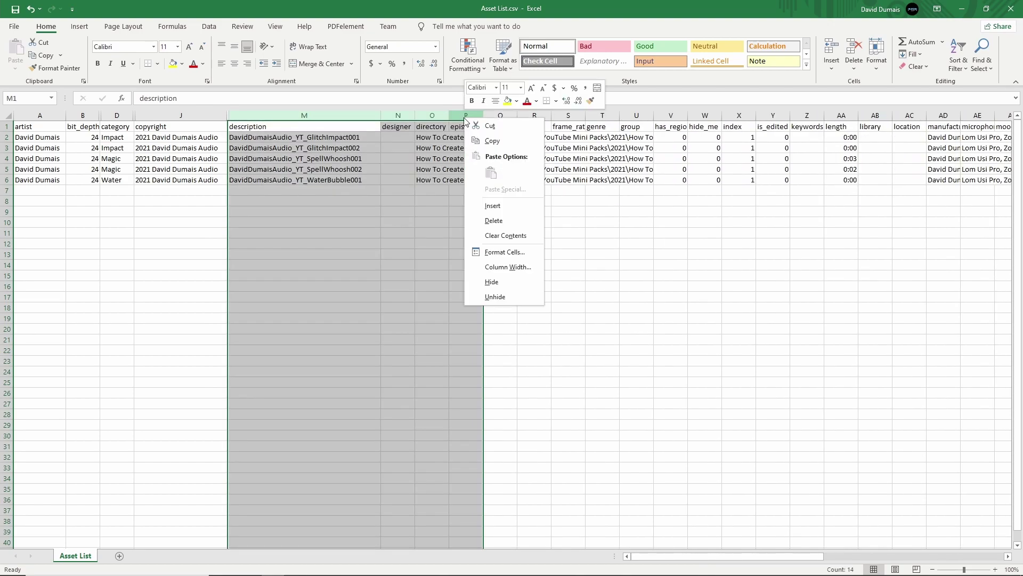
pyautogui.click(501, 280)
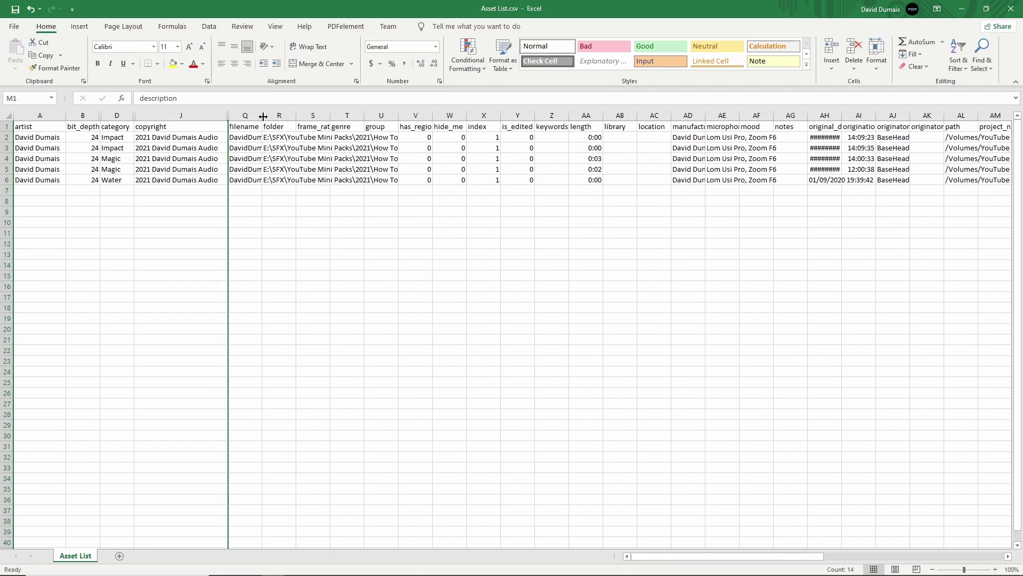
pyautogui.moveTo(263, 116); pyautogui.dragTo(392, 116)
# Step: Hide columns R through Z, starting from folder
pyautogui.click(418, 113)
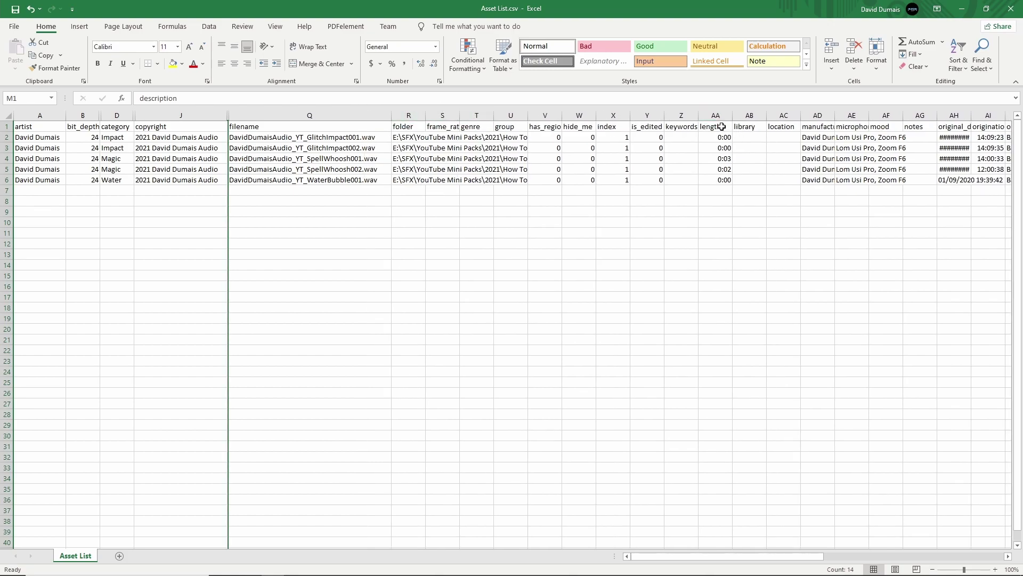
pyautogui.moveTo(409, 115); pyautogui.dragTo(681, 115)
pyautogui.rightClick(681, 115)
pyautogui.click(710, 282)
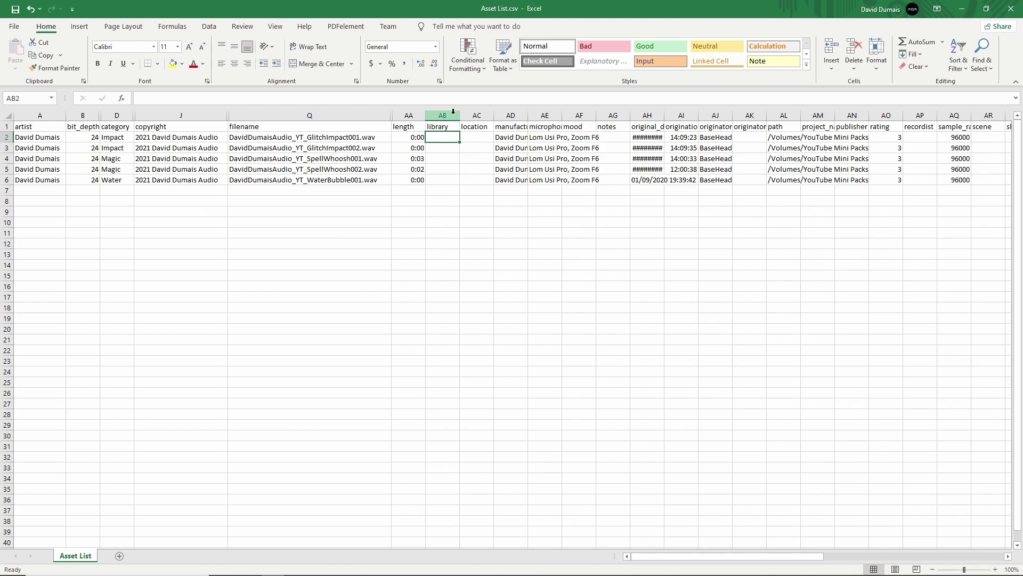
# Step: Hide library and location, then widen manufacturer, length and microphone
pyautogui.click(453, 115)
pyautogui.keyDown('shift'); pyautogui.click(477, 115); pyautogui.keyUp('shift')
pyautogui.rightClick(478, 115)
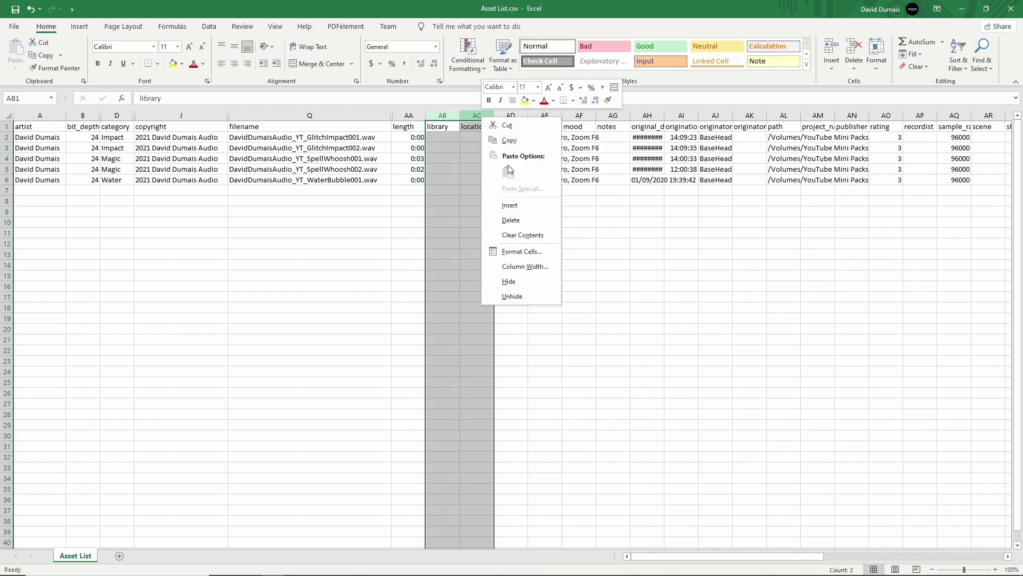
pyautogui.click(525, 281)
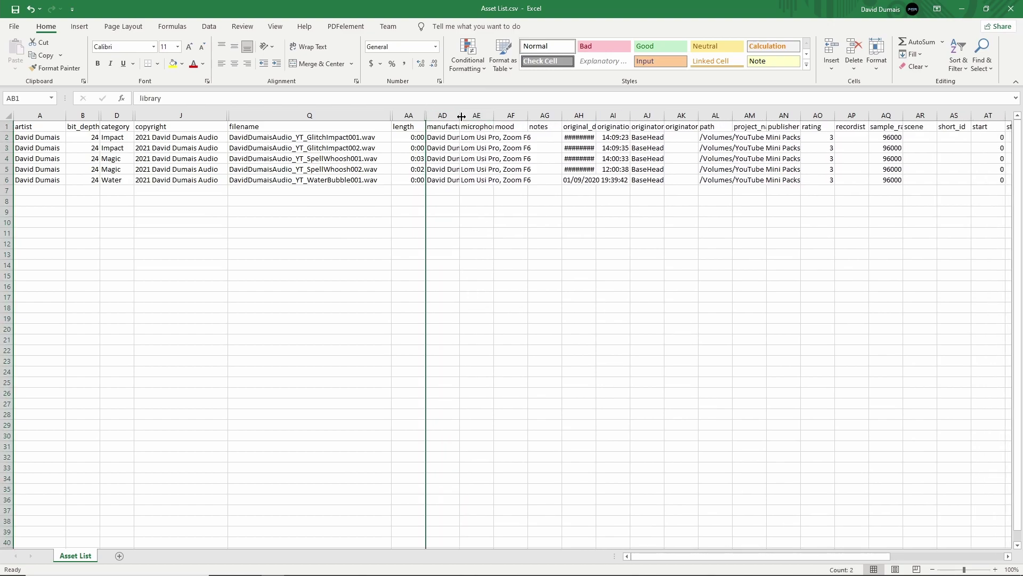
pyautogui.moveTo(459, 115); pyautogui.dragTo(518, 115)
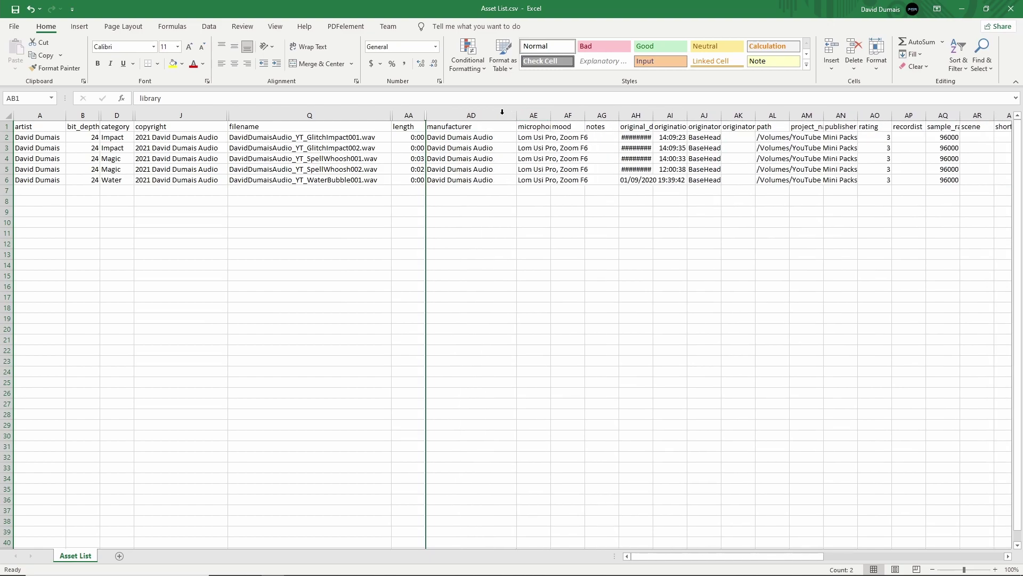
pyautogui.moveTo(426, 115); pyautogui.dragTo(427, 115)
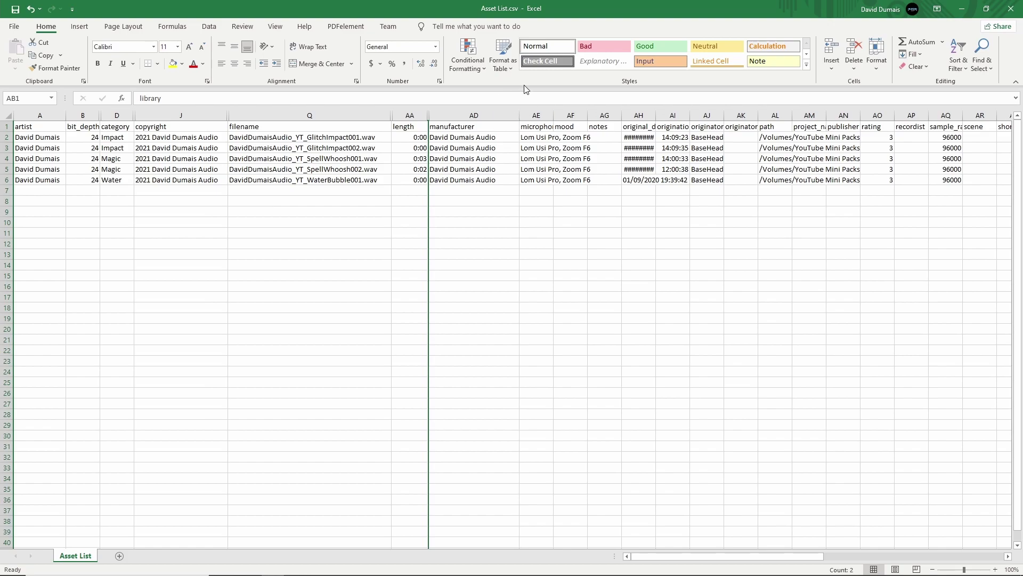
pyautogui.moveTo(553, 115); pyautogui.dragTo(610, 115)
# Step: Hide columns AF–AI and originator_ref through recordist, then widen sample_rate
pyautogui.click(618, 116)
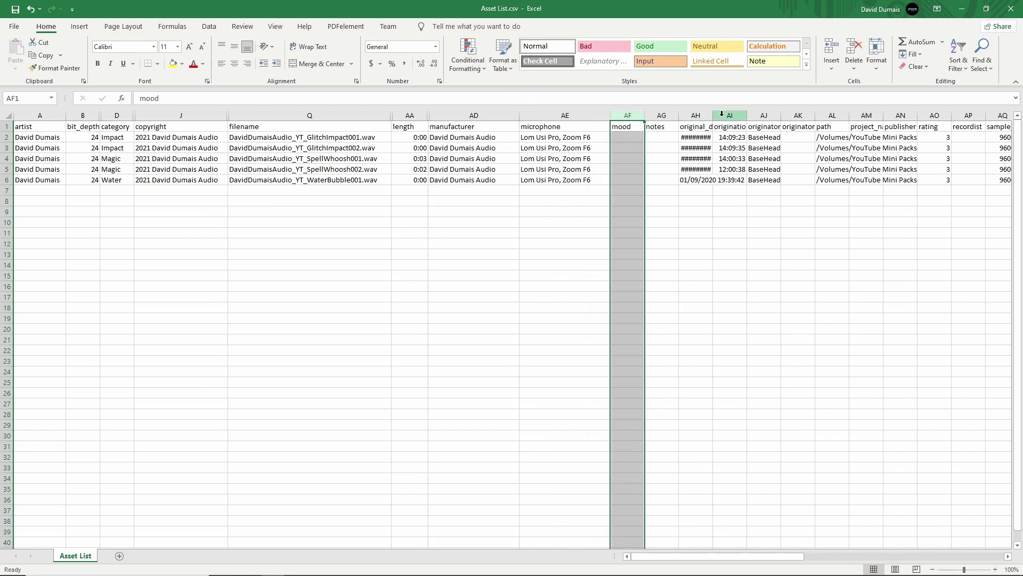
pyautogui.keyDown('shift'); pyautogui.click(723, 114); pyautogui.keyUp('shift')
pyautogui.rightClick(724, 115)
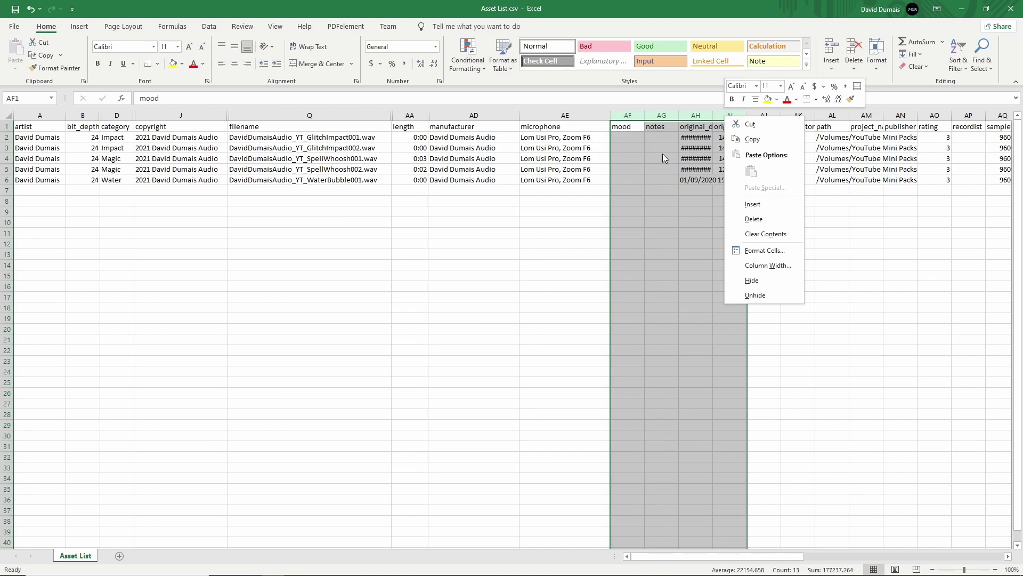
pyautogui.click(767, 280)
pyautogui.moveTo(645, 117); pyautogui.dragTo(654, 119)
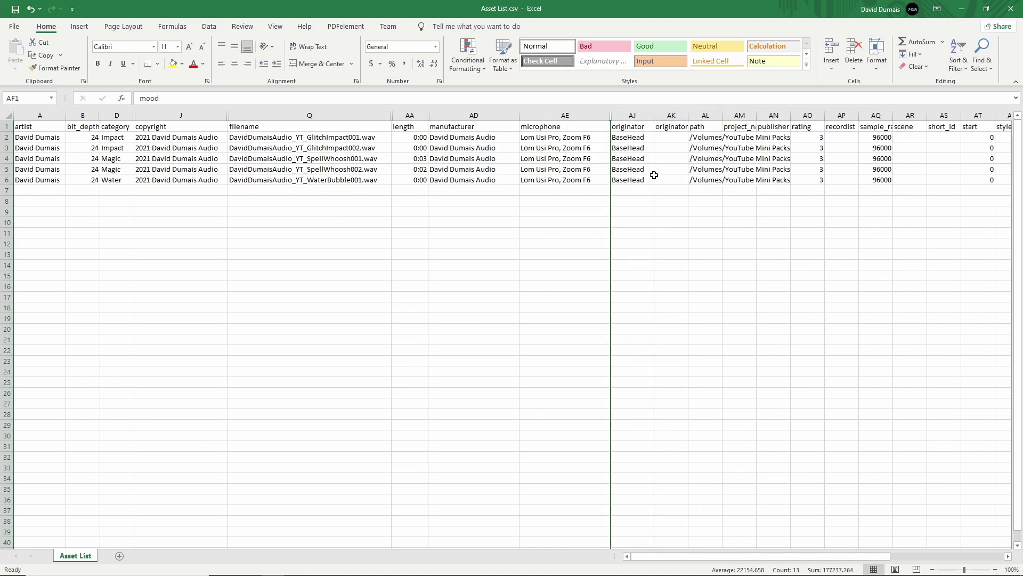
pyautogui.click(670, 114)
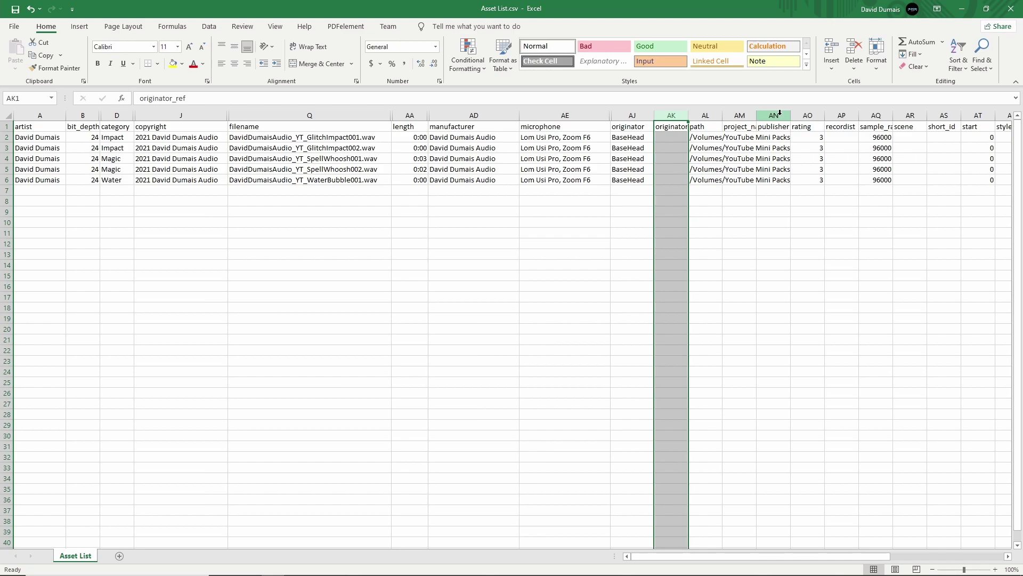
pyautogui.keyDown('shift'); pyautogui.click(837, 116); pyautogui.keyUp('shift')
pyautogui.rightClick(845, 116)
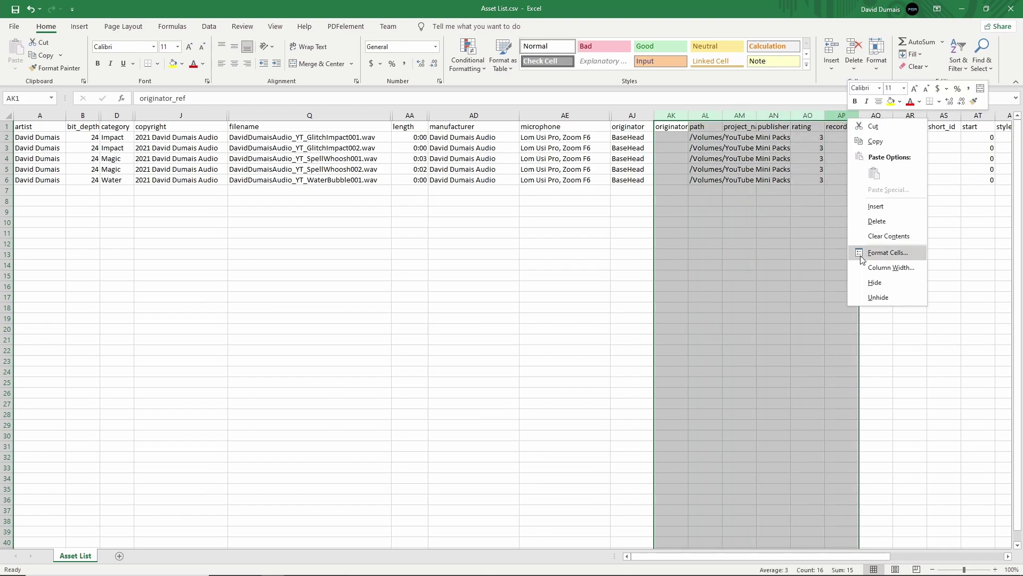
pyautogui.click(875, 283)
pyautogui.moveTo(688, 119); pyautogui.dragTo(707, 160)
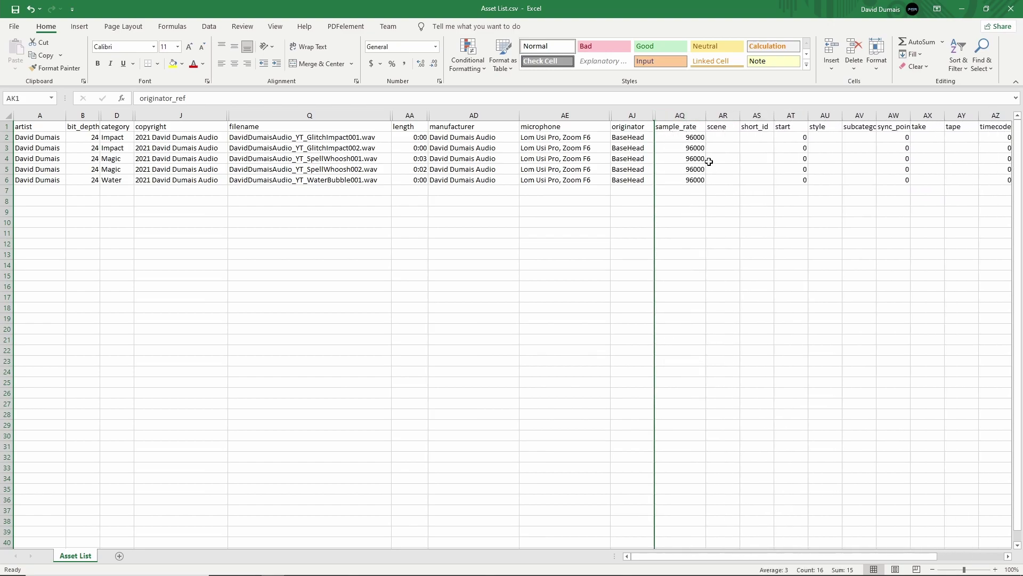
# Step: Hide scene through timecode plus unique_id and isdimmed, and widen track_title
pyautogui.click(723, 115)
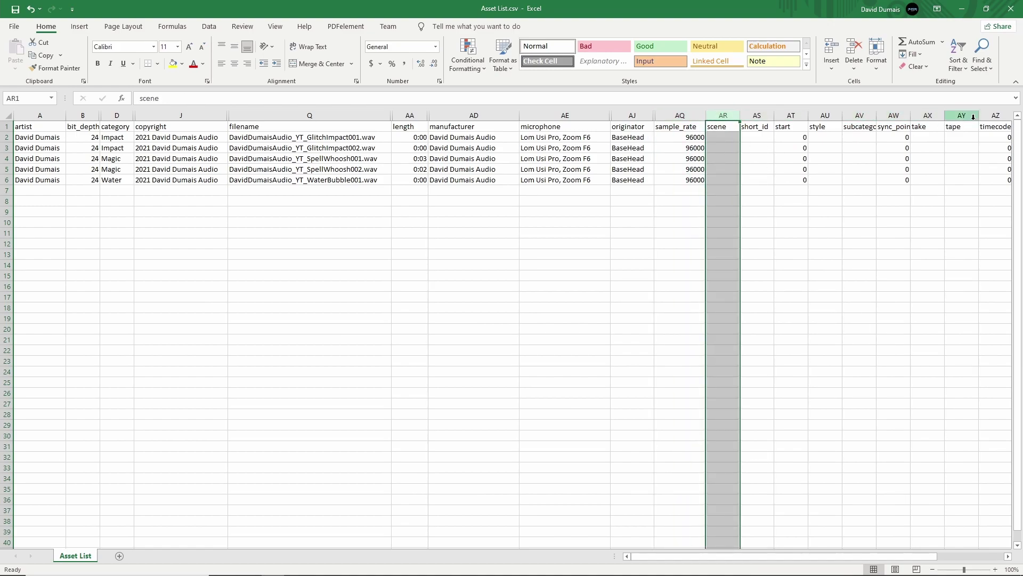
pyautogui.hscroll(3, 913, 554)
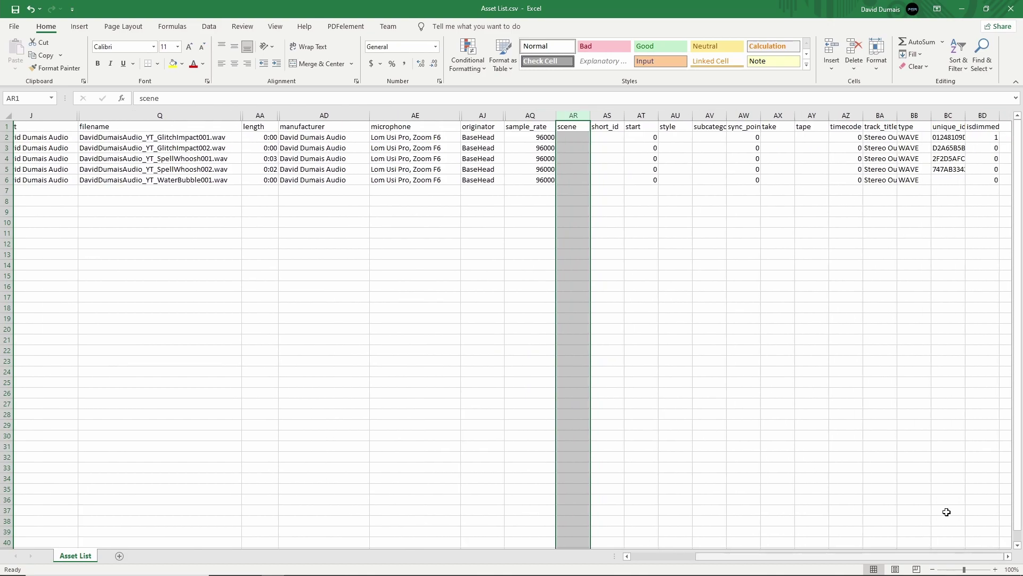
pyautogui.keyDown('shift'); pyautogui.click(781, 115); pyautogui.keyUp('shift')
pyautogui.rightClick(781, 116)
pyautogui.click(824, 286)
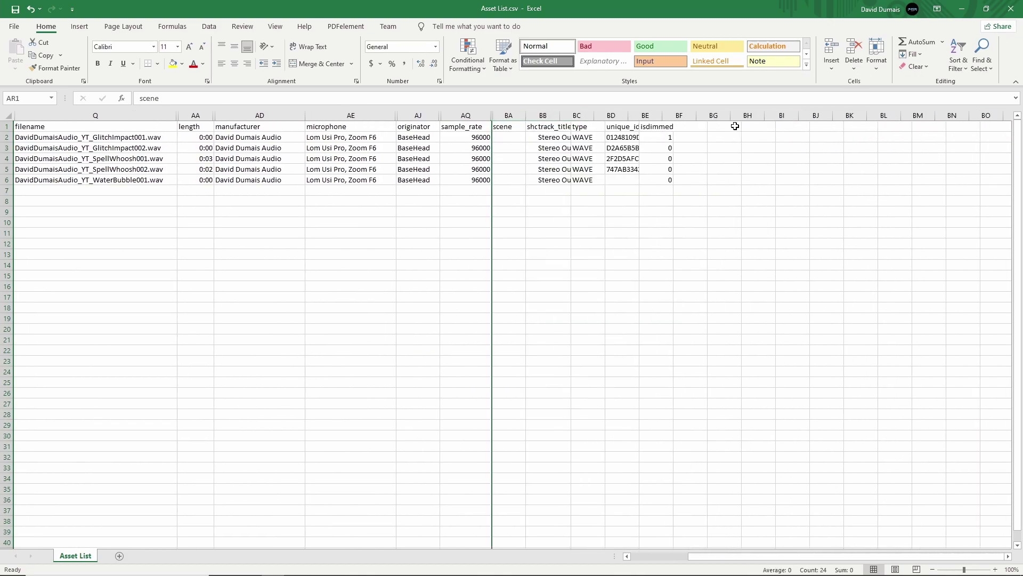
pyautogui.moveTo(526, 117); pyautogui.dragTo(544, 116)
pyautogui.click(552, 115)
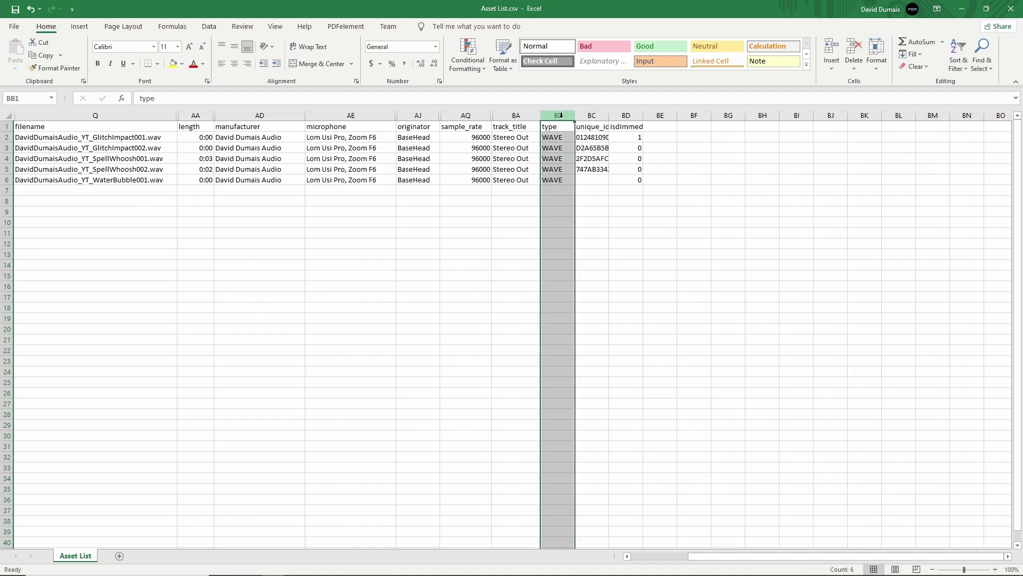
pyautogui.click(591, 115)
pyautogui.keyDown('shift'); pyautogui.click(628, 115); pyautogui.keyUp('shift')
pyautogui.rightClick(632, 116)
pyautogui.click(697, 281)
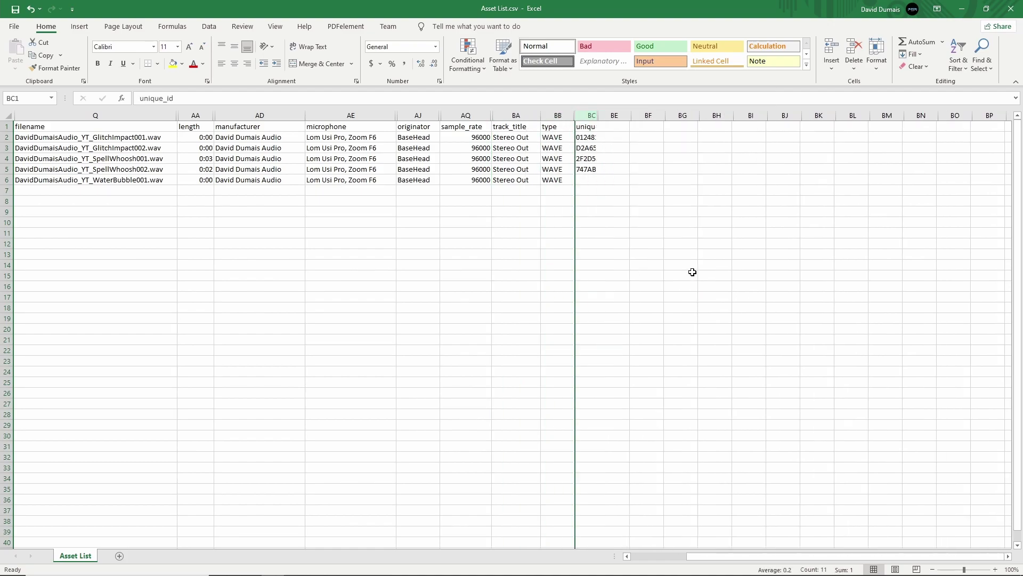
pyautogui.moveTo(764, 554); pyautogui.dragTo(709, 557)
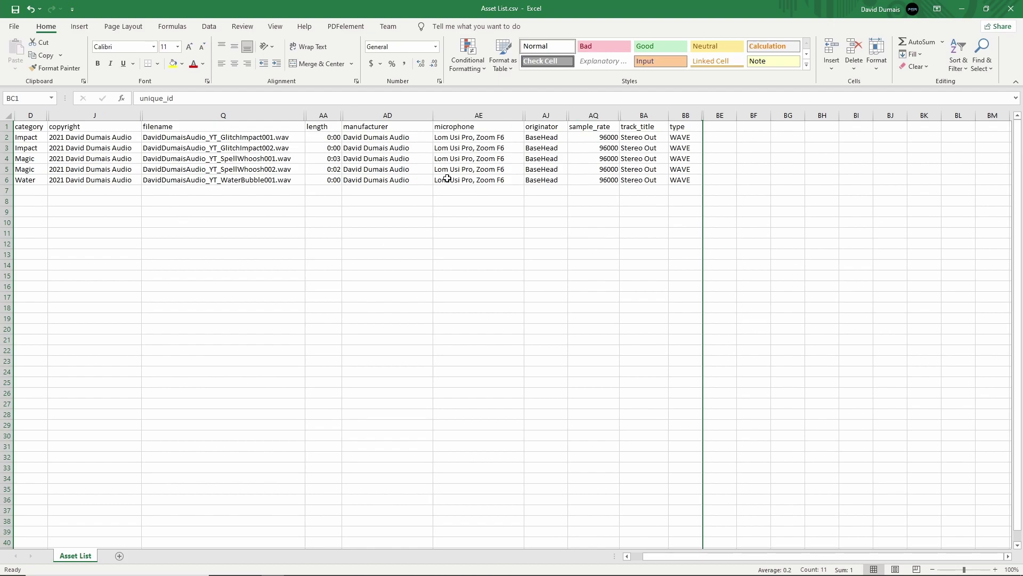
# Step: Open the print preview and choose Microsoft Print to PDF as the printer
pyautogui.click(13, 28)
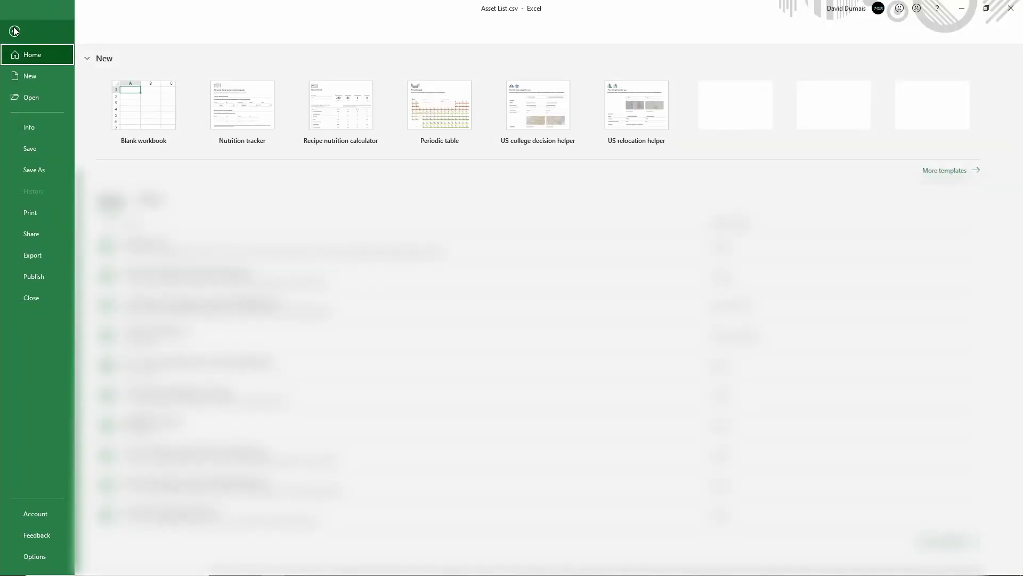
pyautogui.click(35, 213)
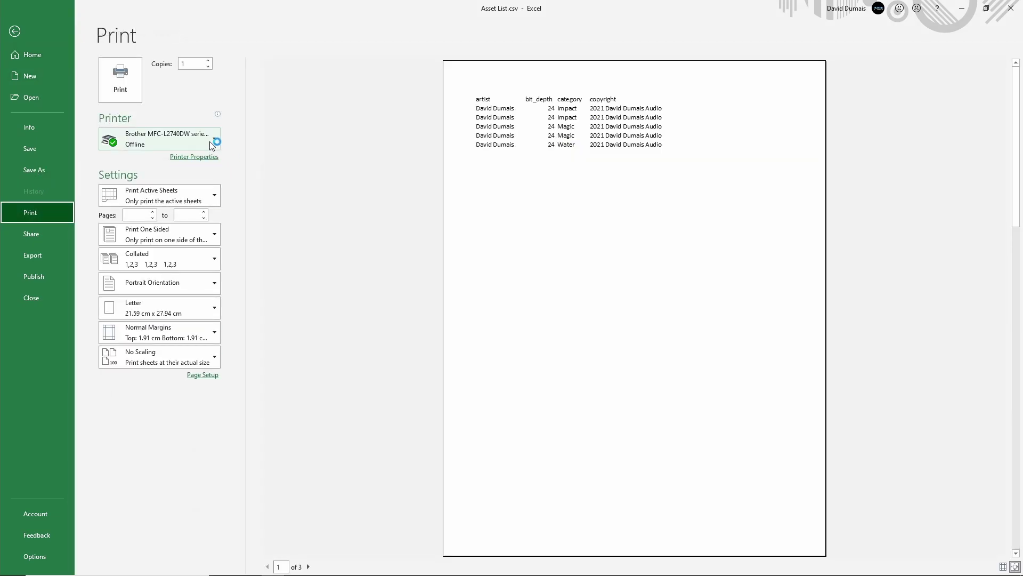
pyautogui.click(211, 140)
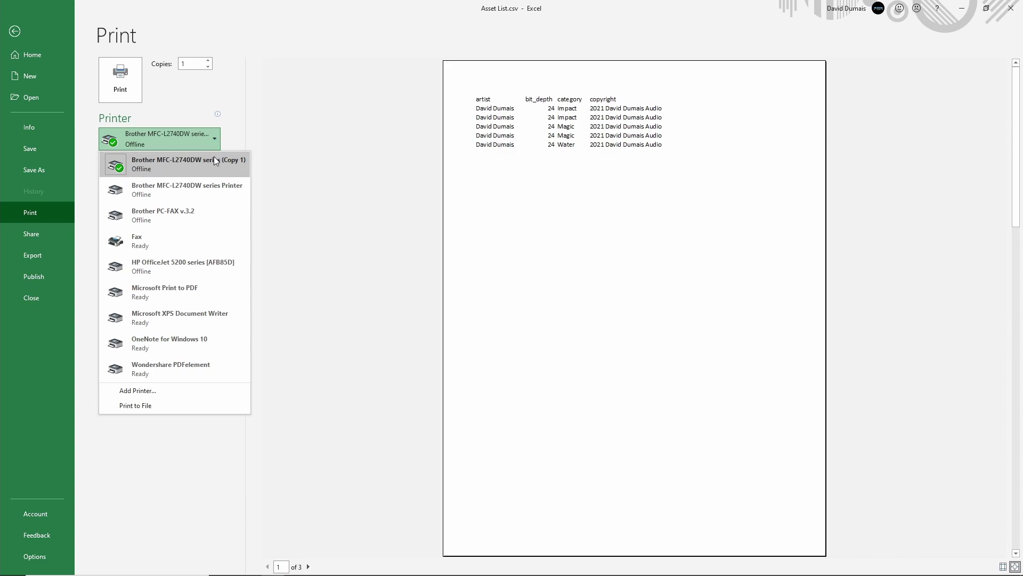
pyautogui.click(206, 291)
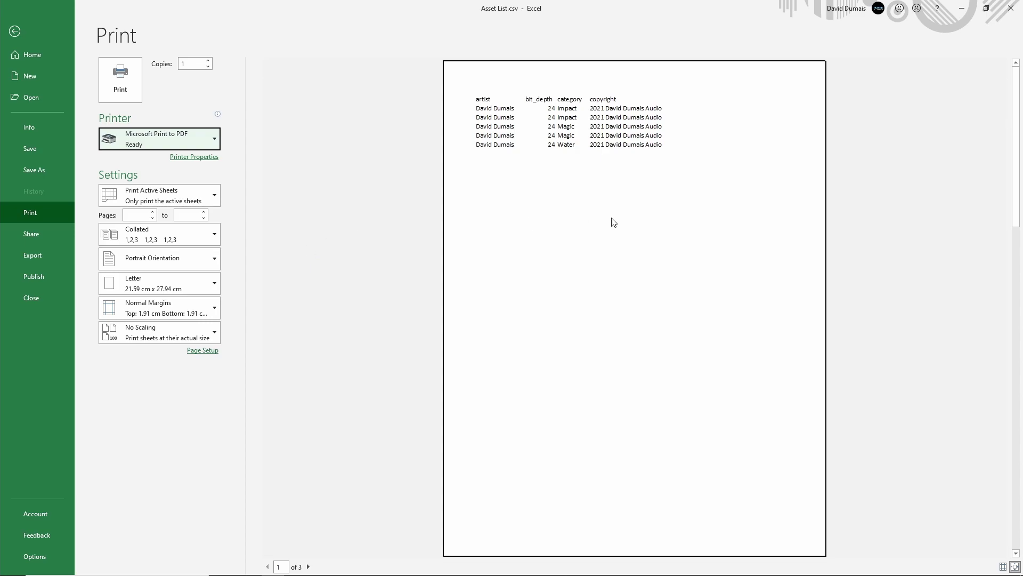
pyautogui.scroll(-2, 634, 288)
pyautogui.scroll(2, 631, 300)
pyautogui.scroll(-2, 520, 175)
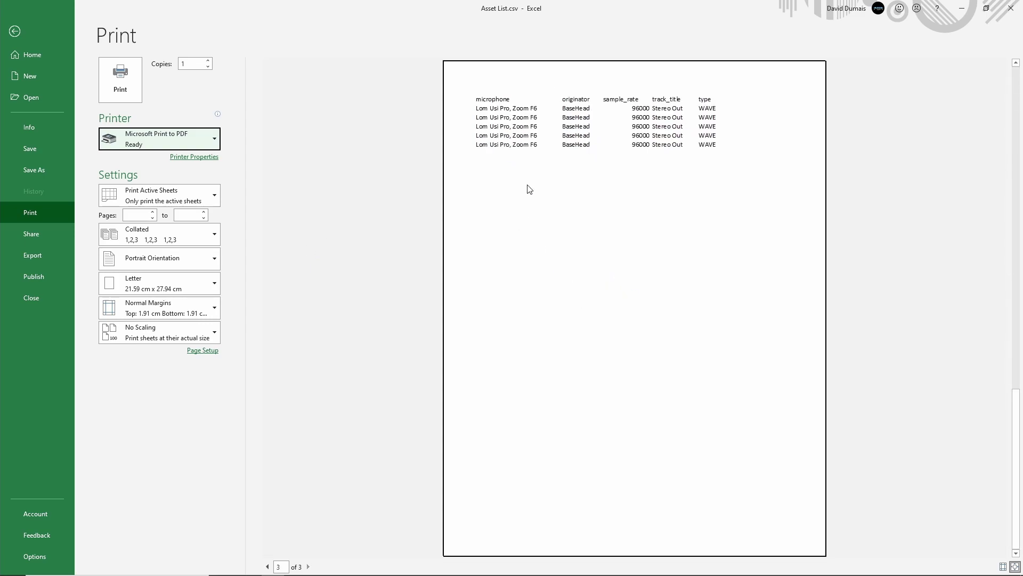
pyautogui.scroll(2, 529, 191)
pyautogui.scroll(-2, 511, 210)
pyautogui.scroll(2, 542, 235)
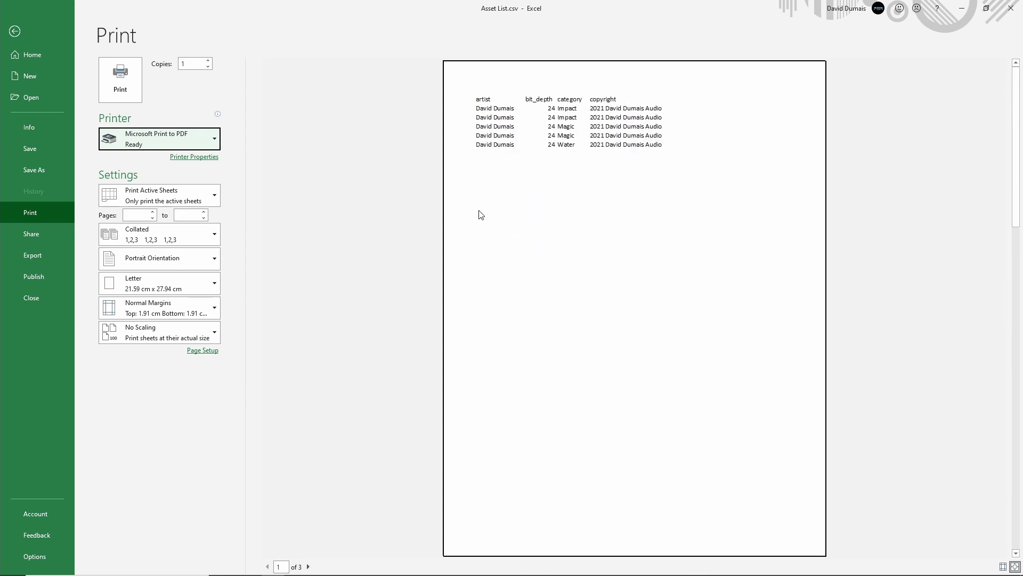
pyautogui.click(503, 230)
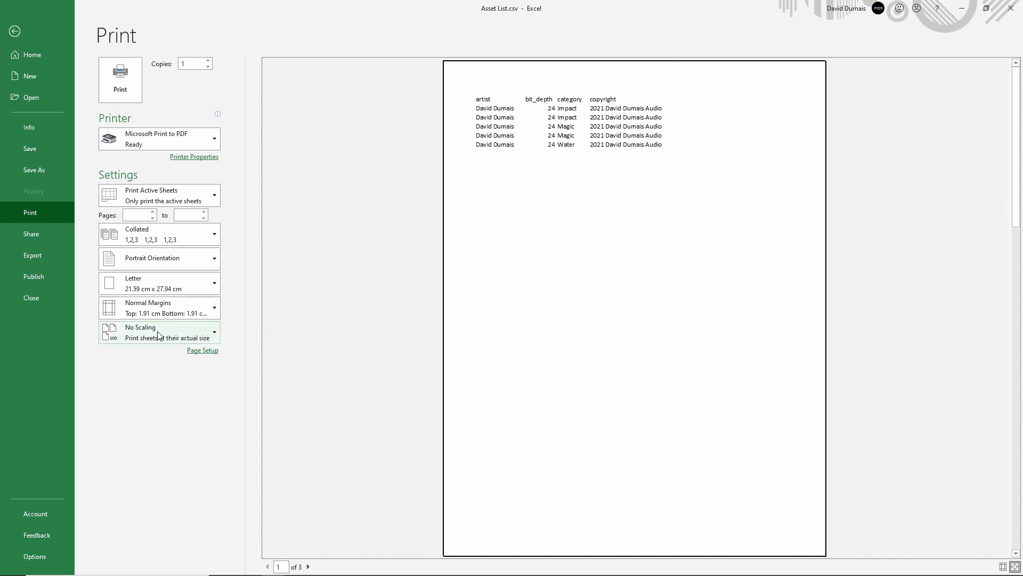
# Step: Set scaling to Fit All Columns on One Page and zoom the preview to actual size
pyautogui.click(215, 333)
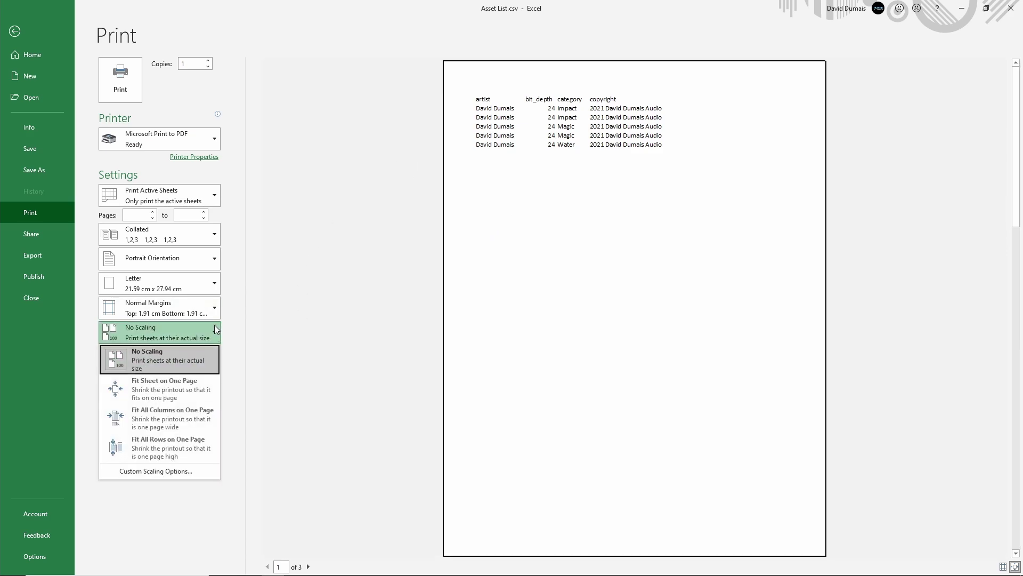
pyautogui.click(160, 417)
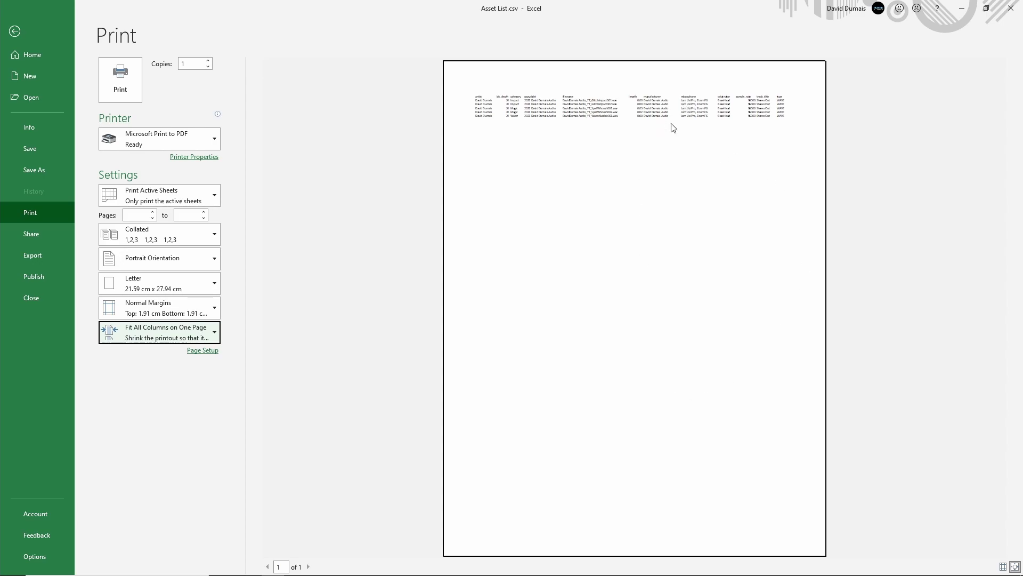
pyautogui.click(613, 139)
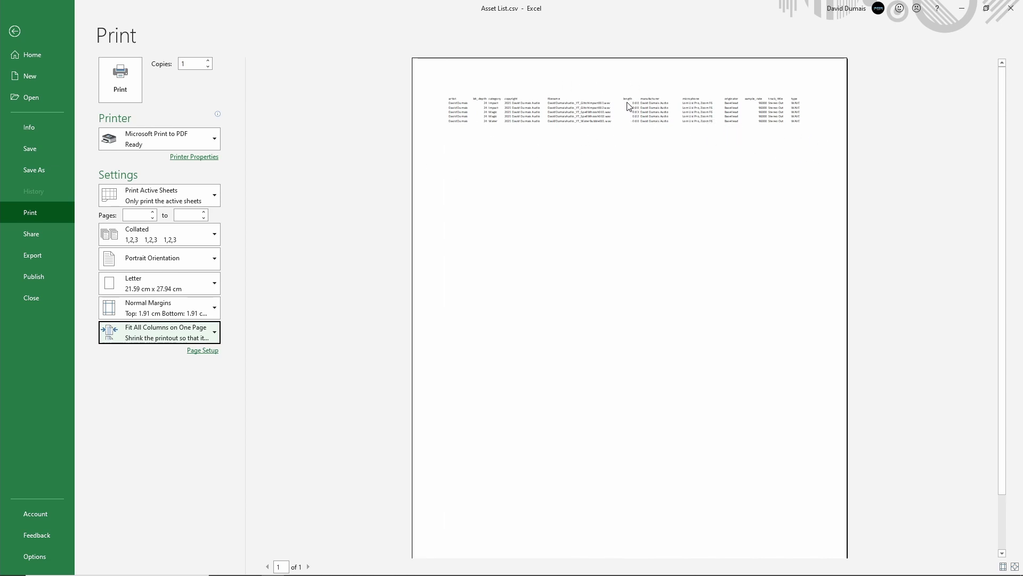
# Step: Narrow the length, filename/manufacturer and sample_rate columns on the worksheet
pyautogui.click(15, 31)
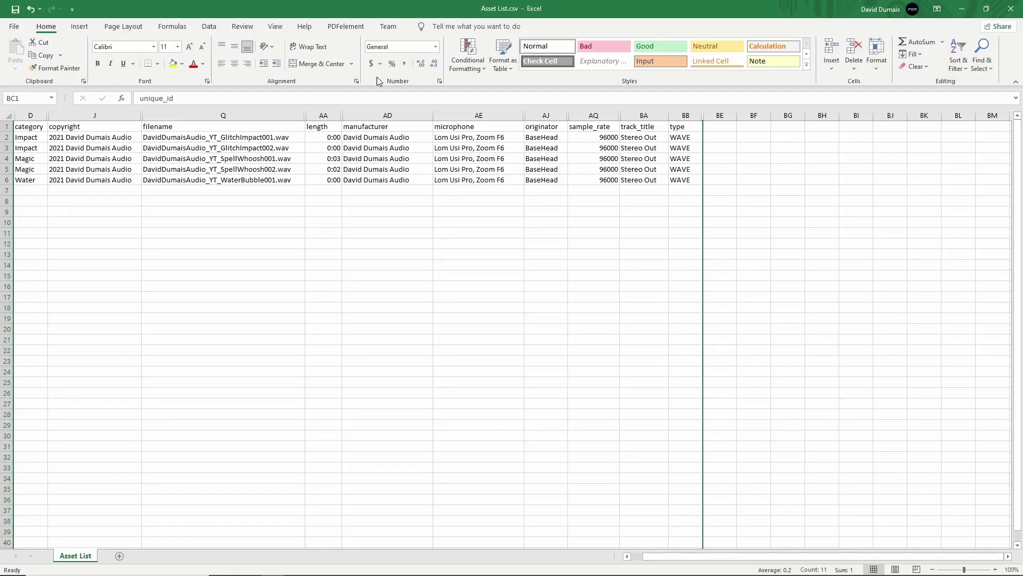
pyautogui.moveTo(341, 115); pyautogui.dragTo(296, 116)
pyautogui.moveTo(414, 115); pyautogui.dragTo(402, 116)
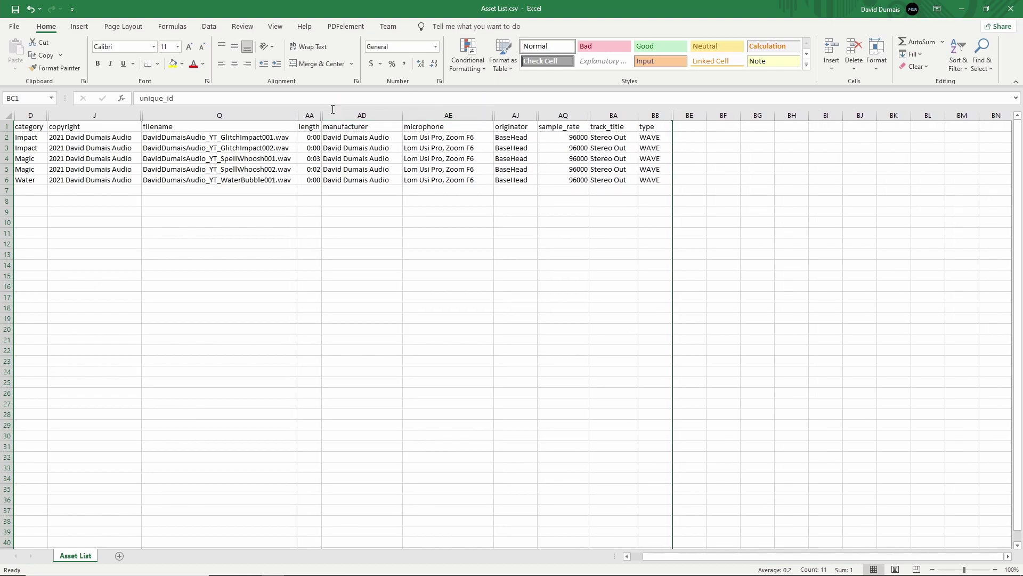
pyautogui.moveTo(589, 115); pyautogui.dragTo(581, 115)
# Step: Print the sheet to PDF and save it as Asset List.pdf
pyautogui.click(13, 29)
pyautogui.click(38, 210)
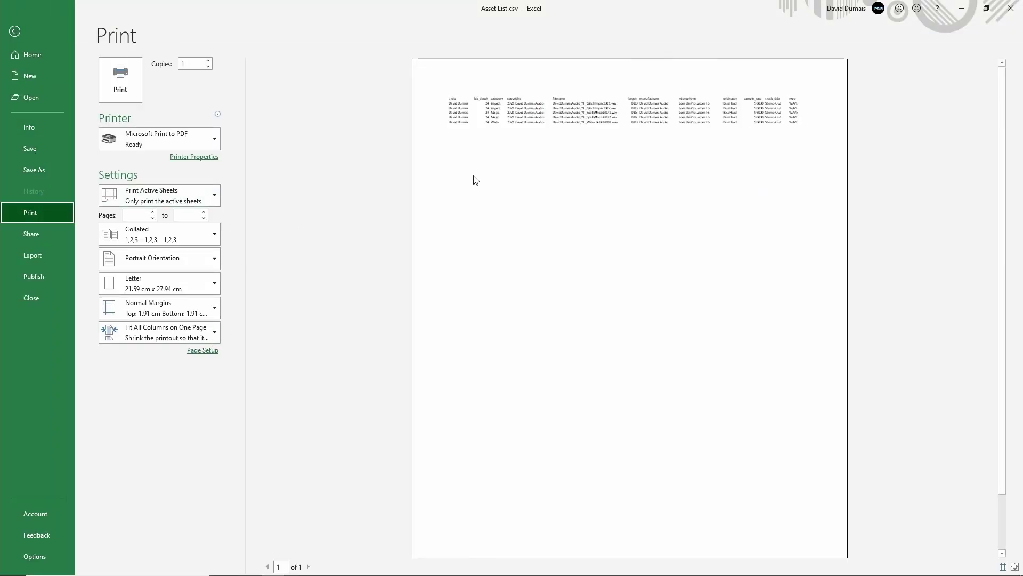
pyautogui.click(34, 167)
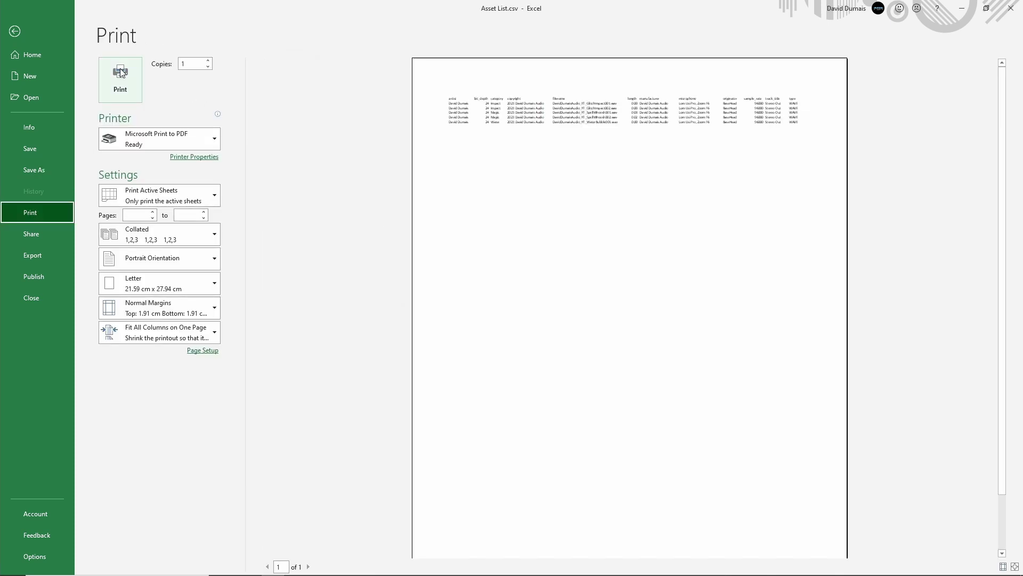
pyautogui.click(121, 73)
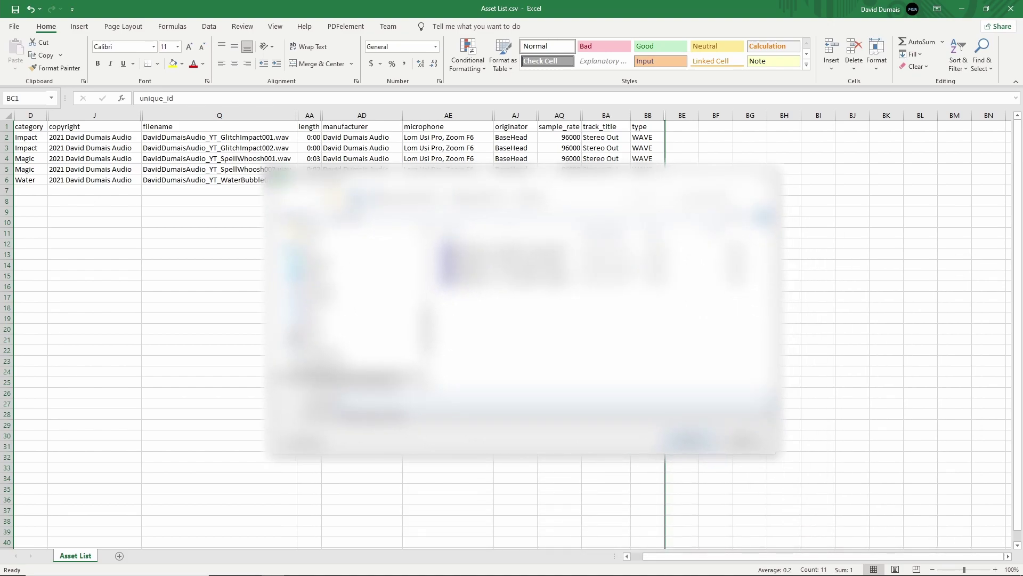
pyautogui.press('Return')
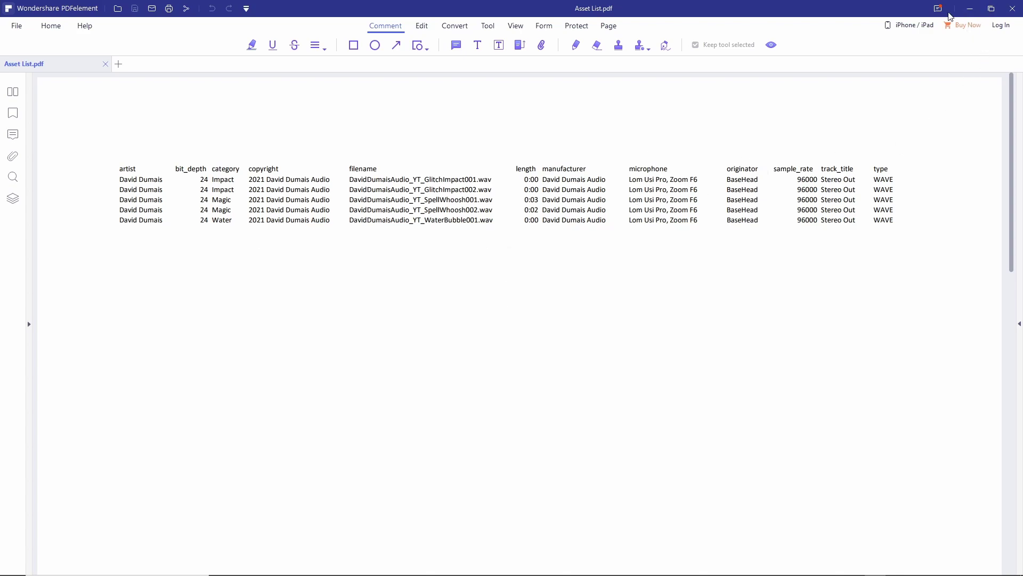
# Step: Minimize PDFelement and select the entire Asset List worksheet in Excel
pyautogui.click(970, 9)
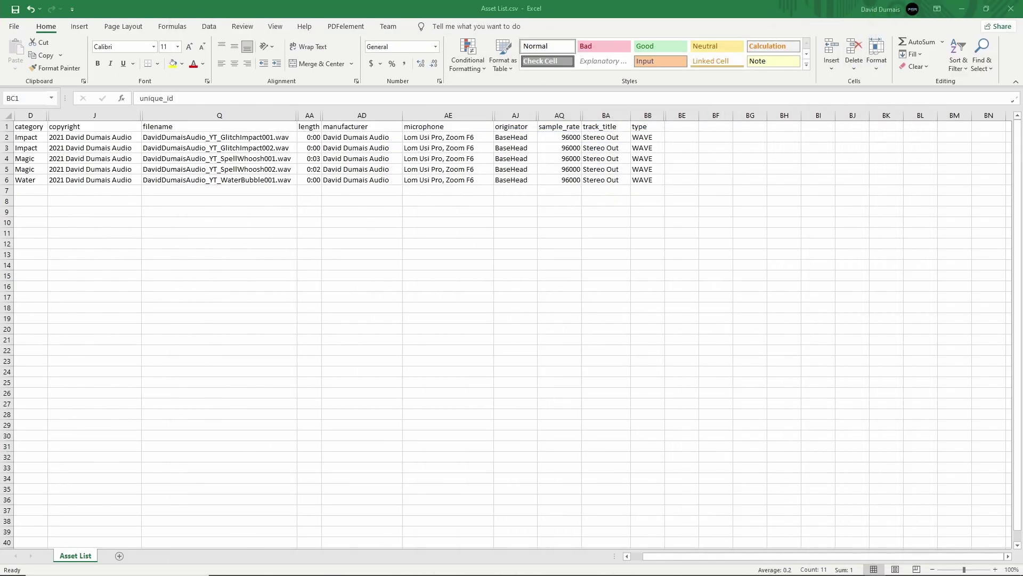
pyautogui.hotkey('ctrl', 'a')
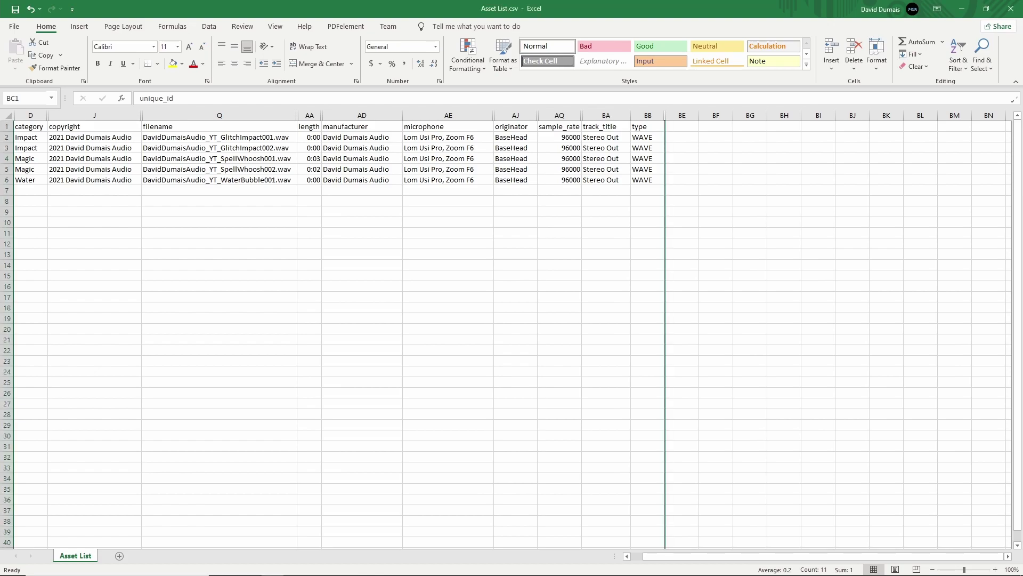